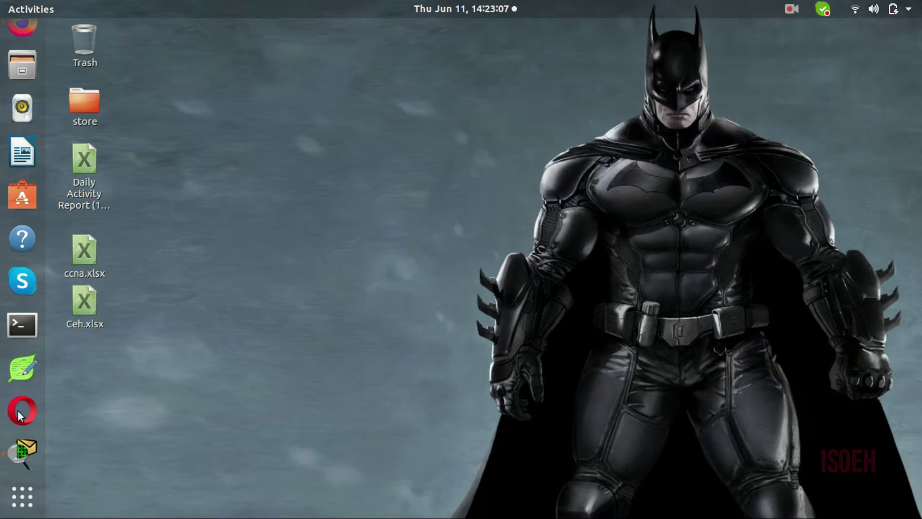
# Step: Launch Cisco Packet Tracer from the Ubuntu dock
pyautogui.click(22, 451)
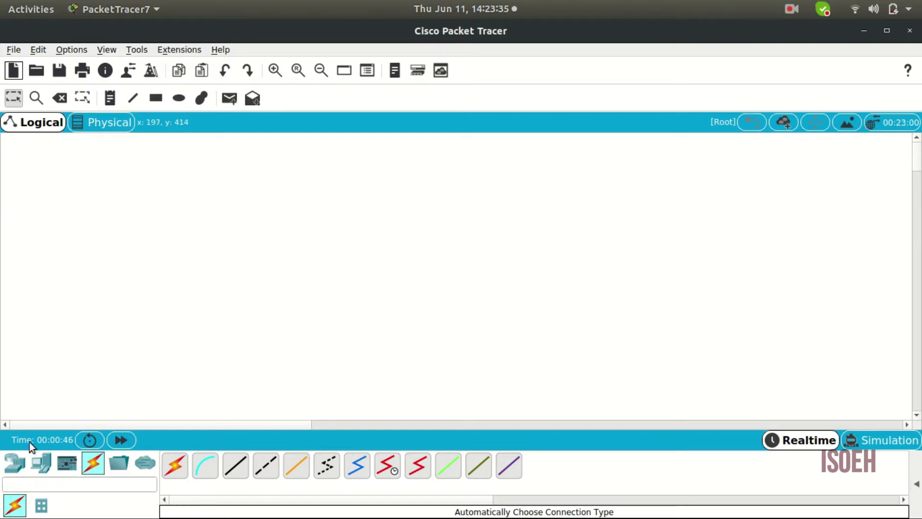
# Step: Place two 2911 routers, Router0 and Router1, side by side
pyautogui.click(12, 462)
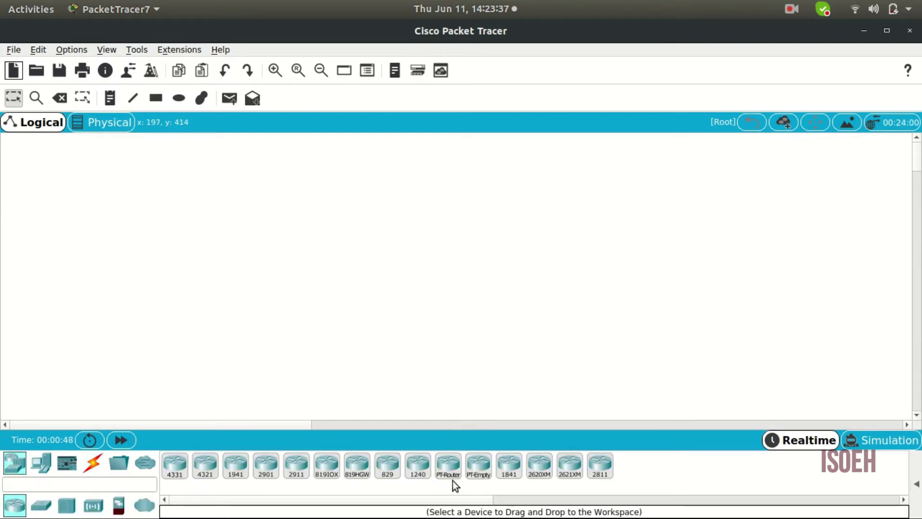
pyautogui.keyDown('ctrl'); pyautogui.click(297, 464); pyautogui.keyUp('ctrl')
pyautogui.click(250, 189)
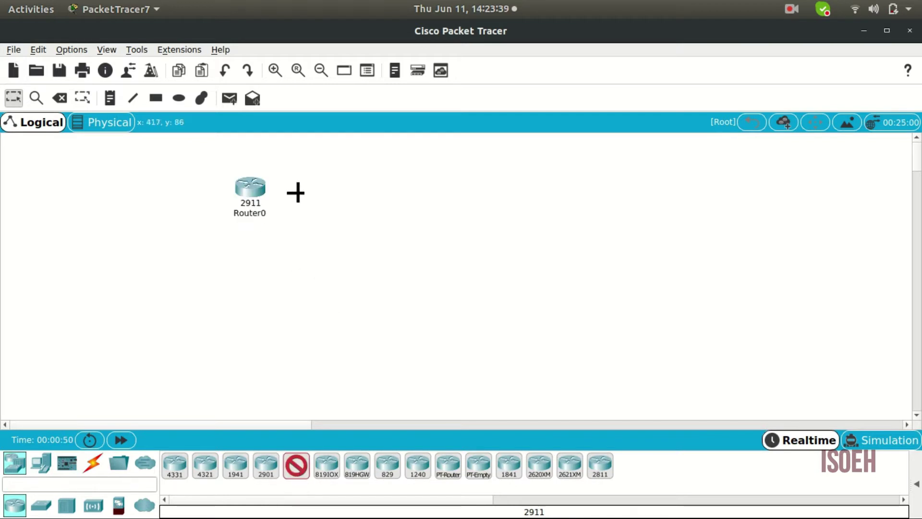
pyautogui.click(524, 198)
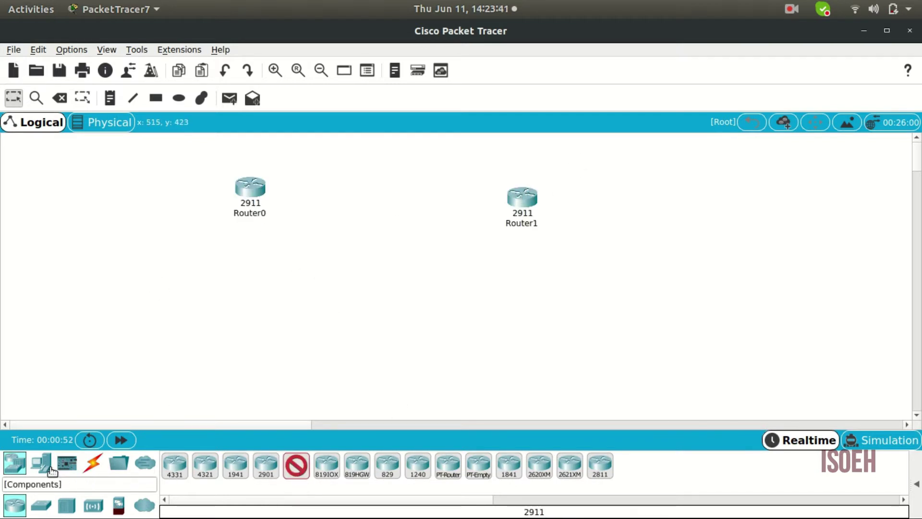
# Step: Place two 2960-24TT switches, Switch0 and Switch1, below the routers
pyautogui.click(44, 506)
pyautogui.keyDown('ctrl'); pyautogui.click(175, 464); pyautogui.keyUp('ctrl')
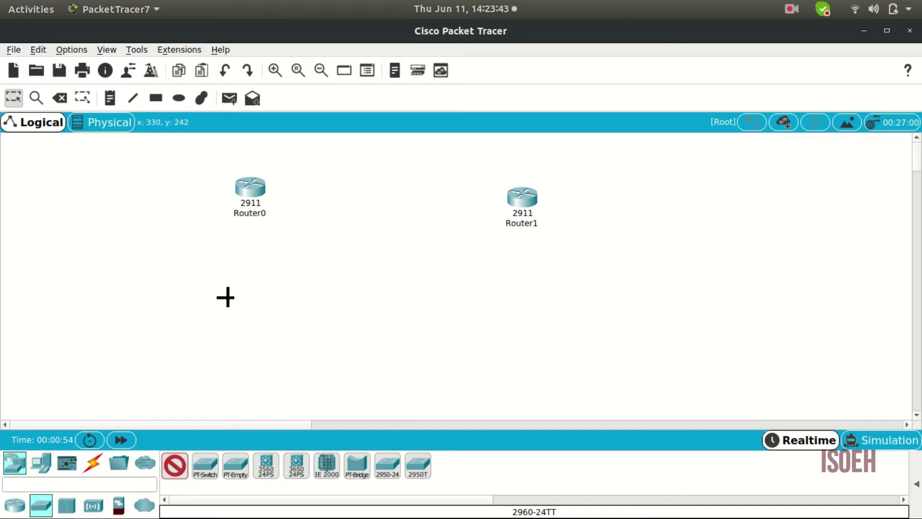
pyautogui.click(223, 296)
pyautogui.click(503, 267)
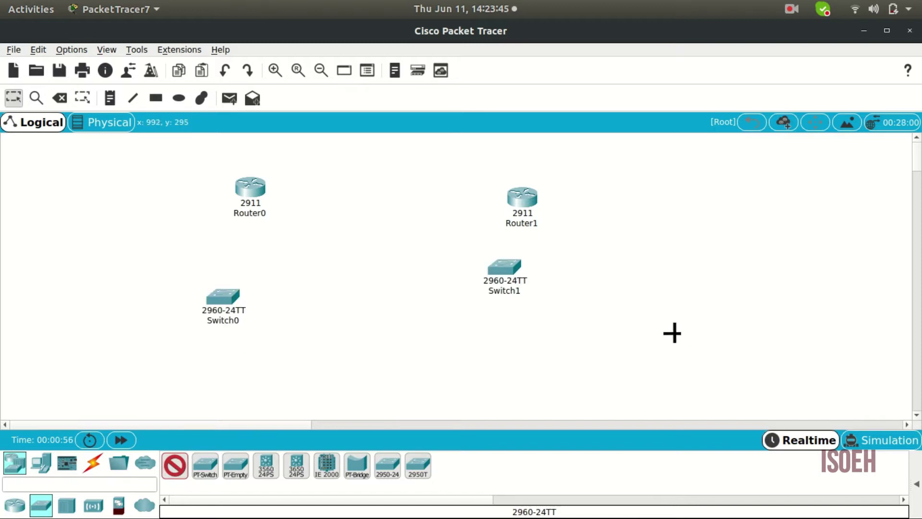
# Step: Place six generic PCs, PC0 to PC5, along the bottom row
pyautogui.click(38, 466)
pyautogui.keyDown('ctrl'); pyautogui.click(171, 468); pyautogui.keyUp('ctrl')
pyautogui.click(98, 361)
pyautogui.click(191, 375)
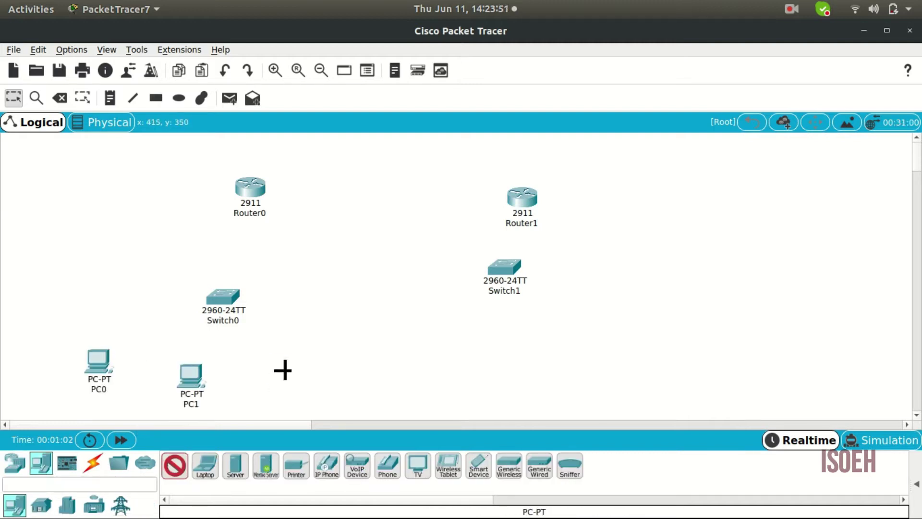
pyautogui.click(280, 369)
pyautogui.click(503, 361)
pyautogui.click(594, 355)
pyautogui.click(745, 358)
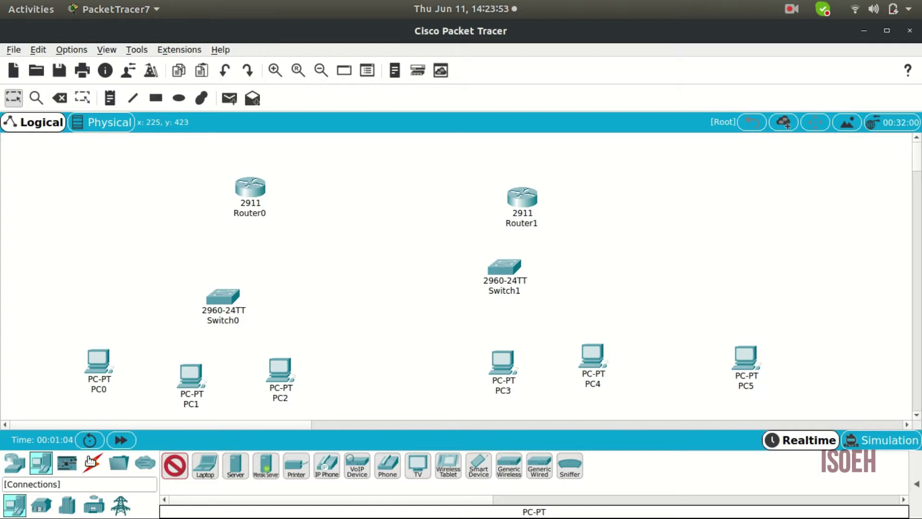
pyautogui.click(93, 464)
# Step: Cable Router0 to Router1, Router1 to Switch1, and Switch1 to PC3, PC4 and PC5
pyautogui.click(174, 464)
pyautogui.click(254, 188)
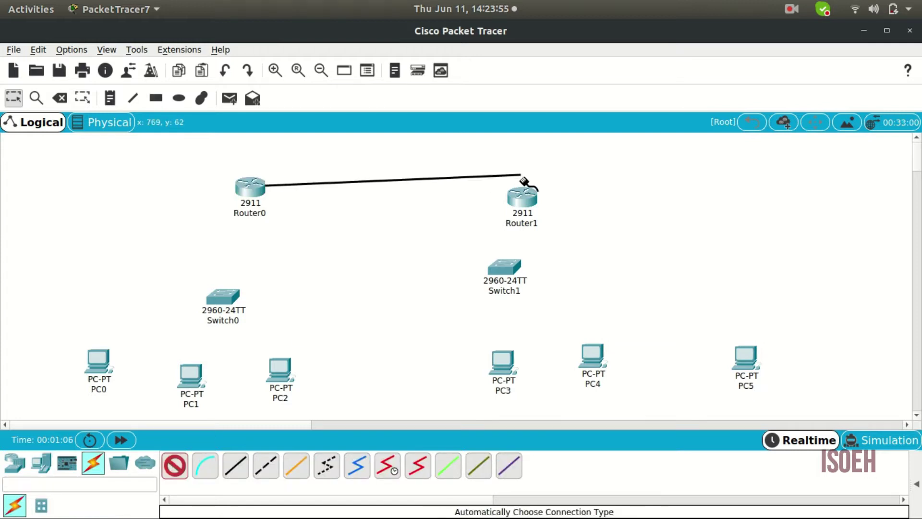
pyautogui.click(525, 195)
pyautogui.click(524, 196)
pyautogui.click(513, 266)
pyautogui.click(504, 265)
pyautogui.click(503, 361)
pyautogui.click(505, 268)
pyautogui.click(592, 356)
pyautogui.click(505, 268)
pyautogui.click(746, 358)
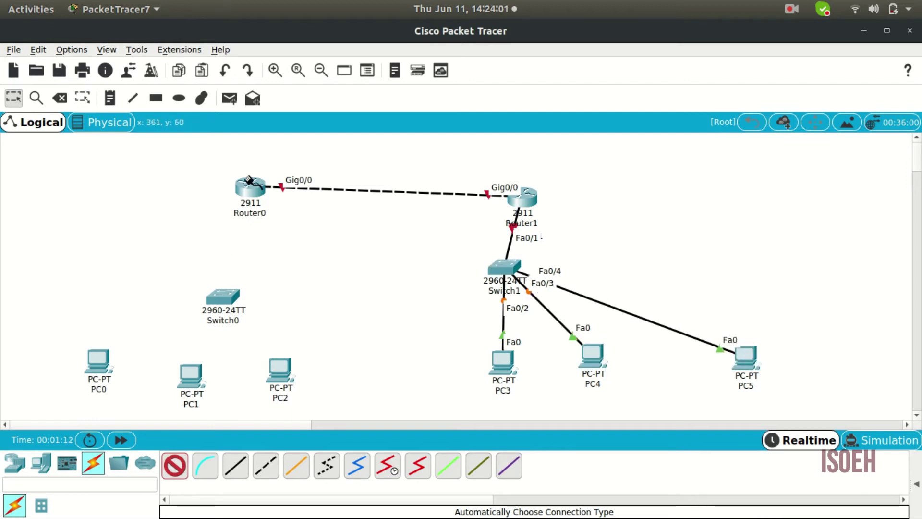
# Step: Cable Router0 to Switch0, and Switch0 to PC0, PC1 and PC2
pyautogui.click(255, 190)
pyautogui.click(229, 293)
pyautogui.click(223, 298)
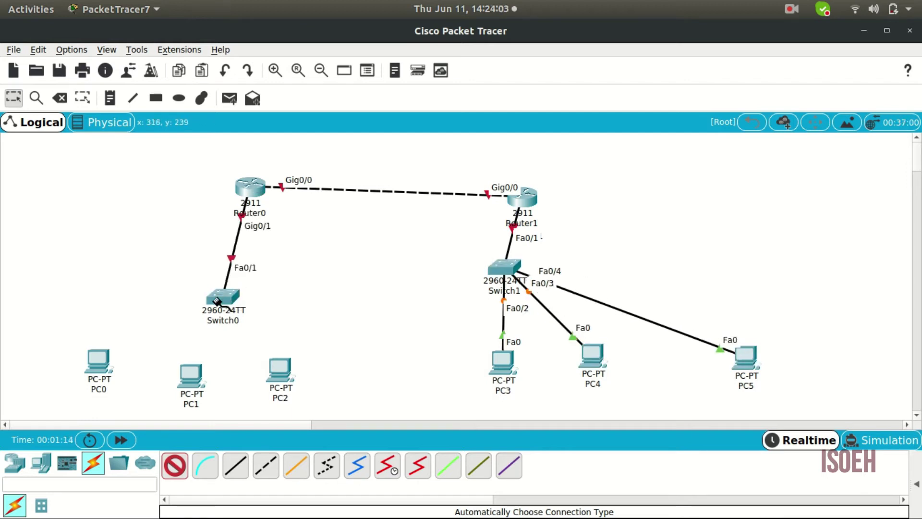
pyautogui.click(99, 361)
pyautogui.click(225, 312)
pyautogui.click(191, 374)
pyautogui.click(222, 299)
pyautogui.click(279, 369)
pyautogui.click(279, 369)
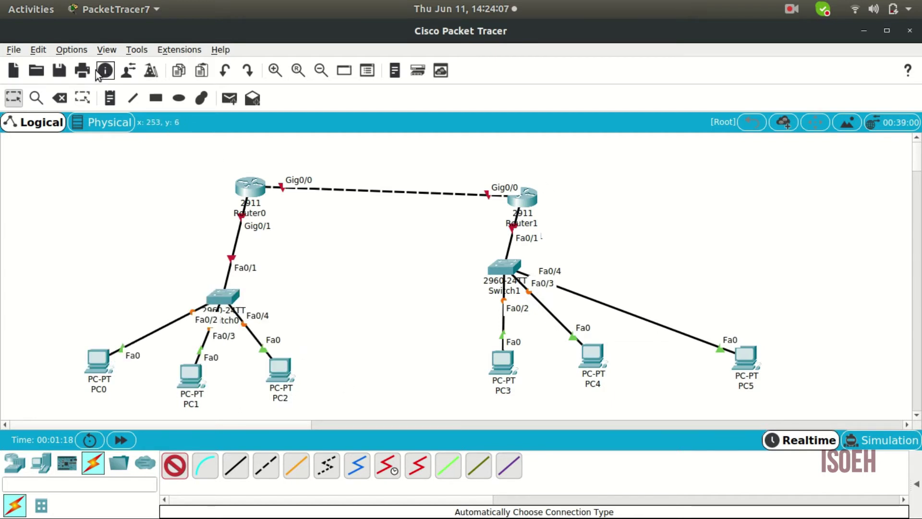
# Step: Add text notes 'admin' above Router0 and 'employee' beside Router1
pyautogui.click(191, 160)
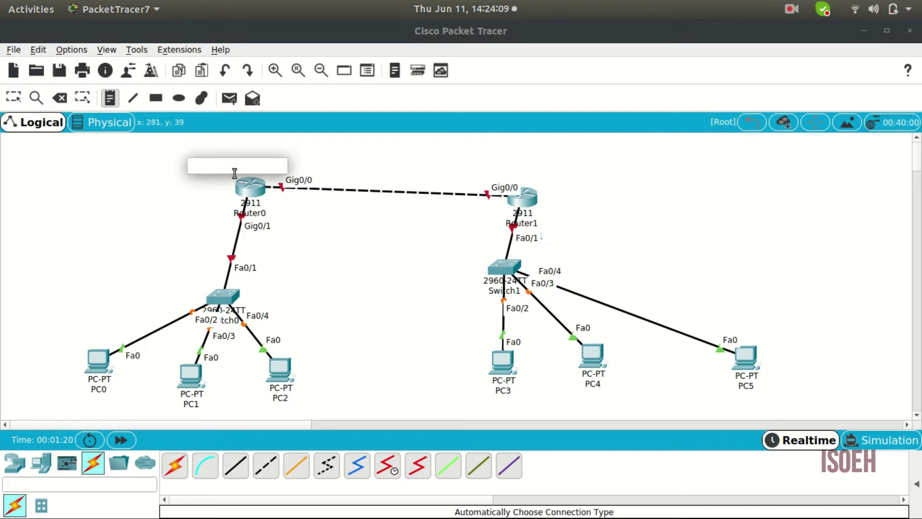
pyautogui.write('admoin')
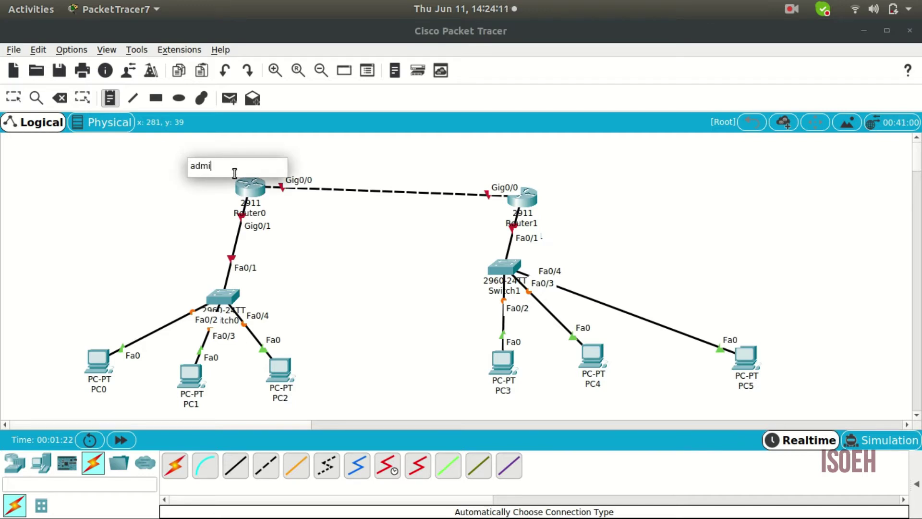
pyautogui.click(545, 173)
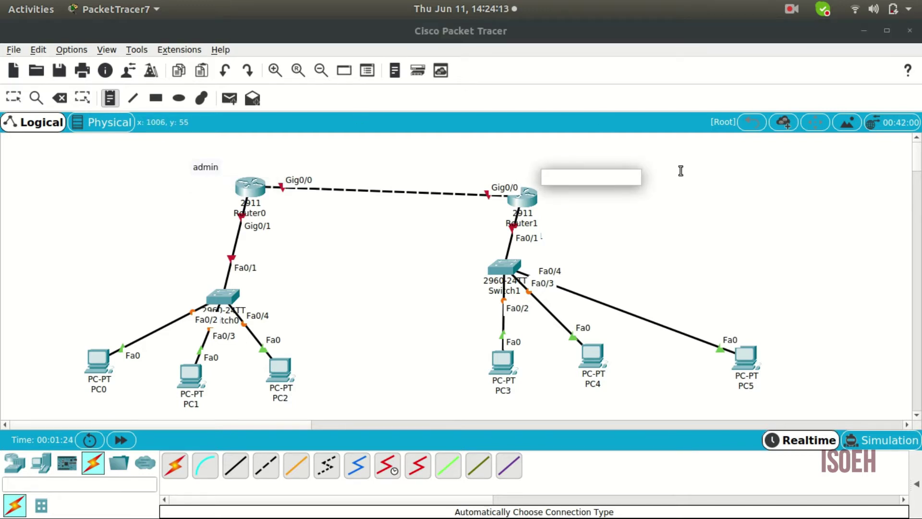
pyautogui.write('employee')
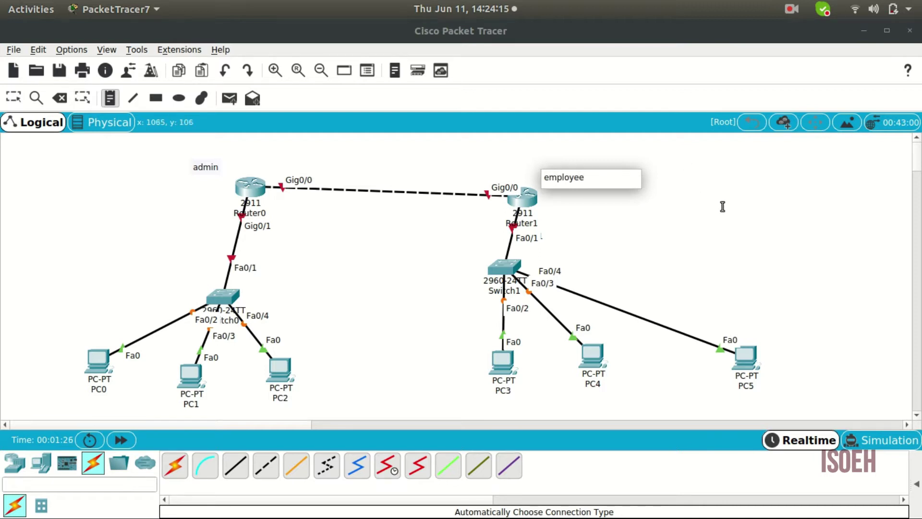
pyautogui.moveTo(4, 85)
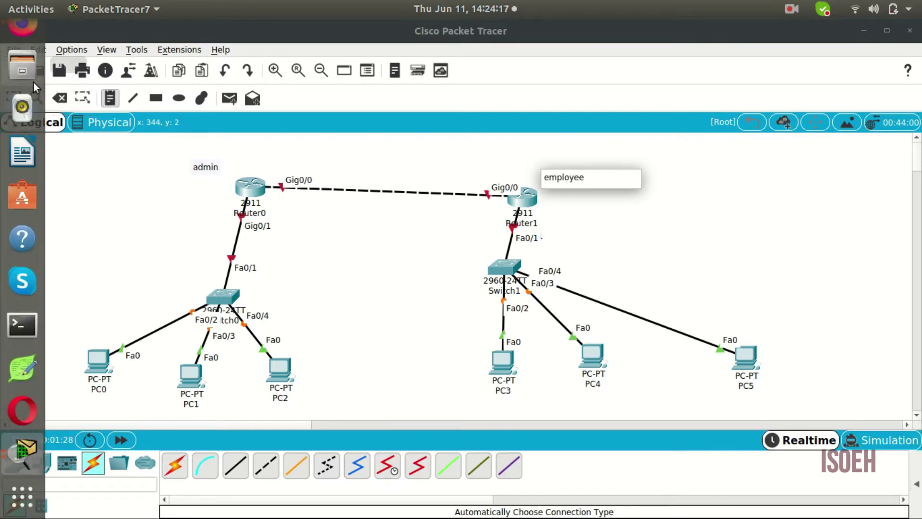
pyautogui.click(21, 100)
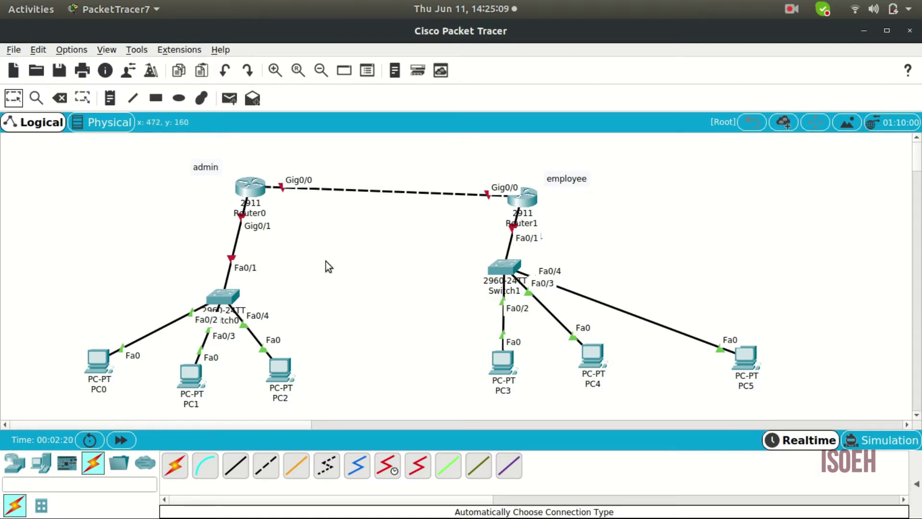
# Step: Open Router0's CLI and answer 'n' to skip the initial configuration dialog
pyautogui.moveTo(250, 188)
pyautogui.click(252, 187)
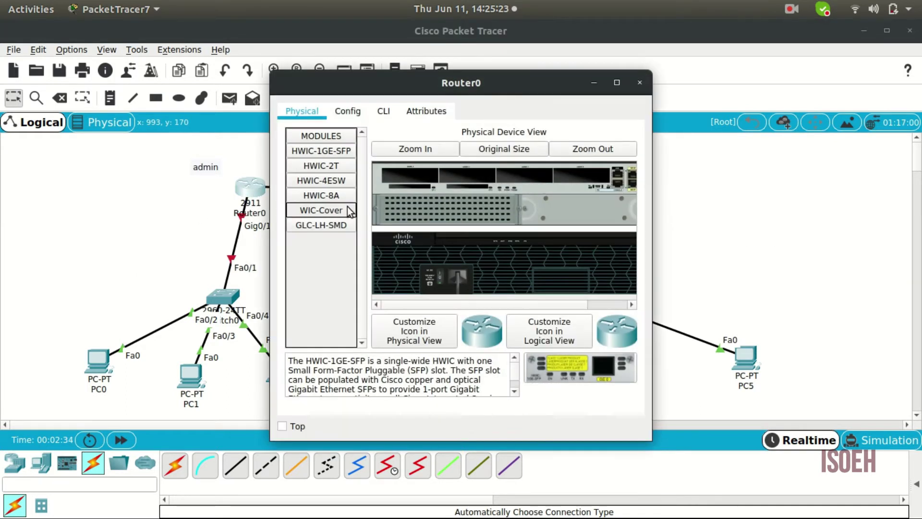
pyautogui.click(384, 111)
pyautogui.click(425, 371)
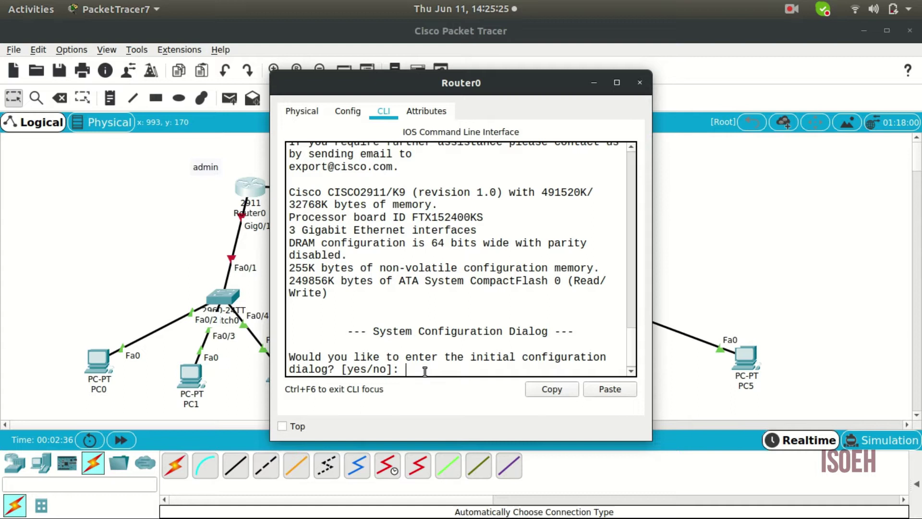
pyautogui.write('n')
pyautogui.press('Return')
# Step: Run en, config t and int g0/0 to reach Gig0/0 interface configuration
pyautogui.press('Return')
pyautogui.press('Return')
pyautogui.press('Return')
pyautogui.press('Return')
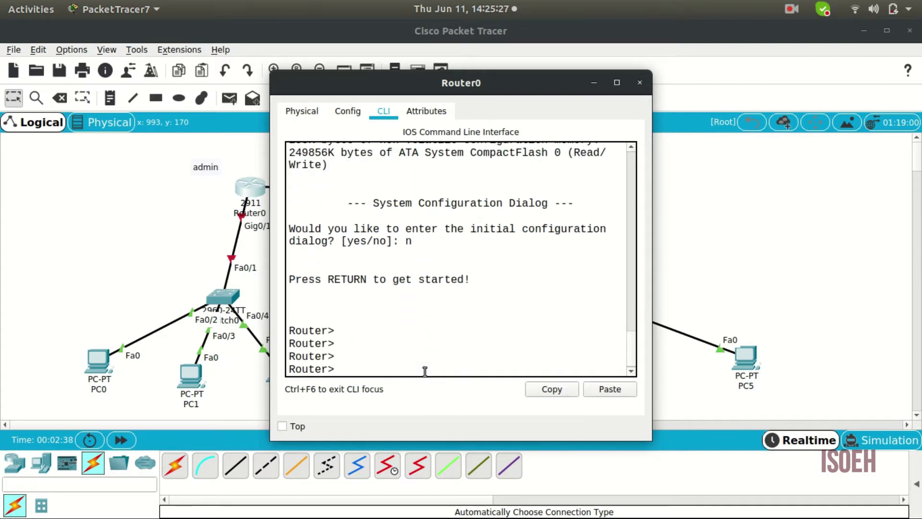
pyautogui.moveTo(485, 75); pyautogui.dragTo(588, 69)
pyautogui.write('en')
pyautogui.press('Return')
pyautogui.write('config t')
pyautogui.press('Return')
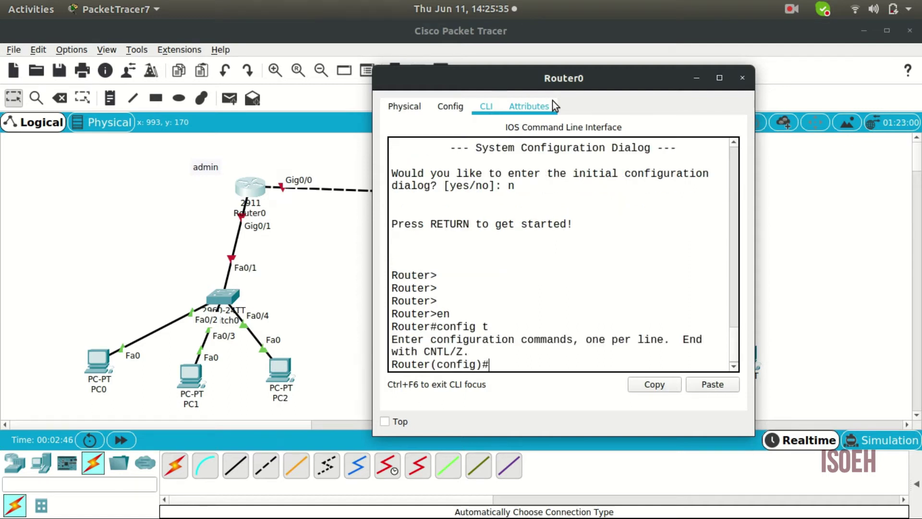
pyautogui.write('int g0/0')
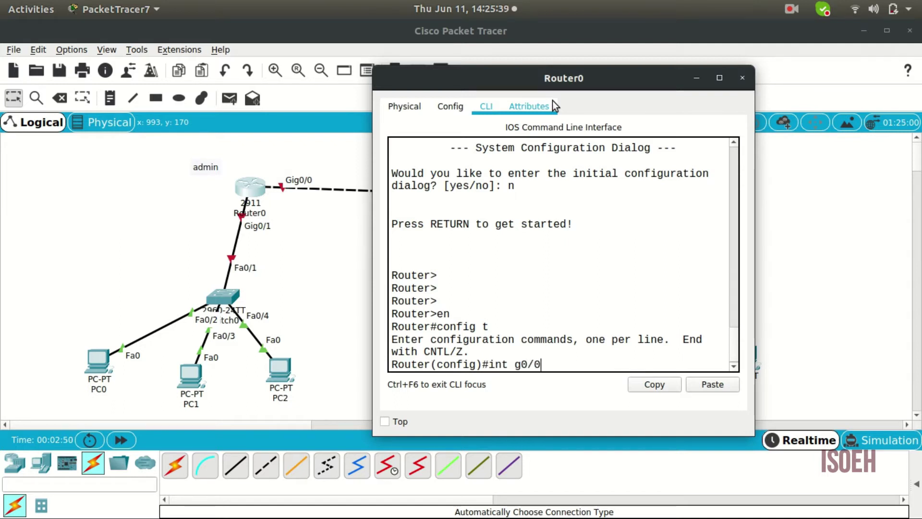
pyautogui.press('Return')
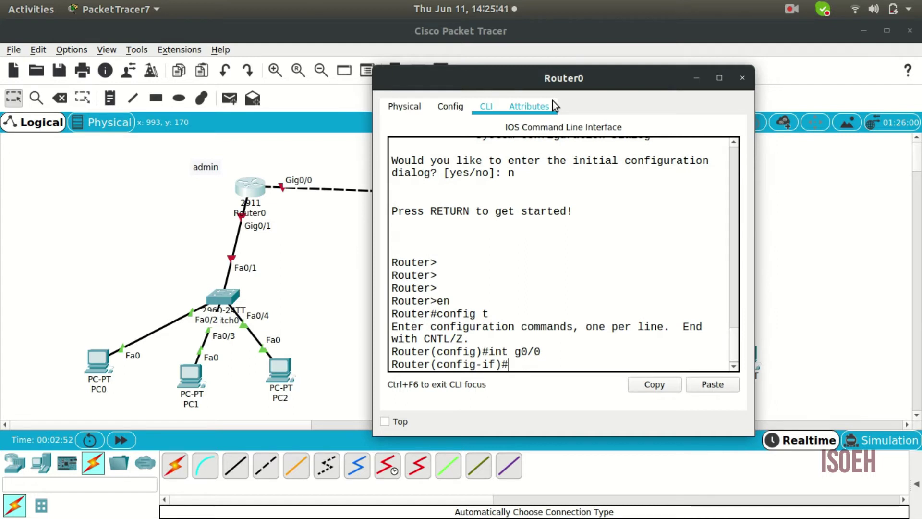
# Step: Add notes 10.0.0.1/8 on the router link, 192.168.1.0/24 by Router0, 192.168.2.0/24 by Switch1
pyautogui.click(110, 98)
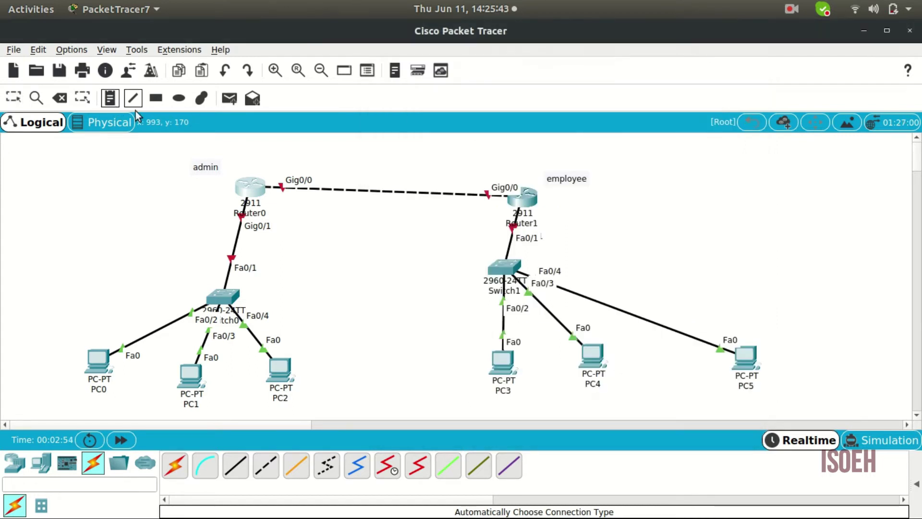
pyautogui.click(350, 153)
pyautogui.write('10.0.0.1')
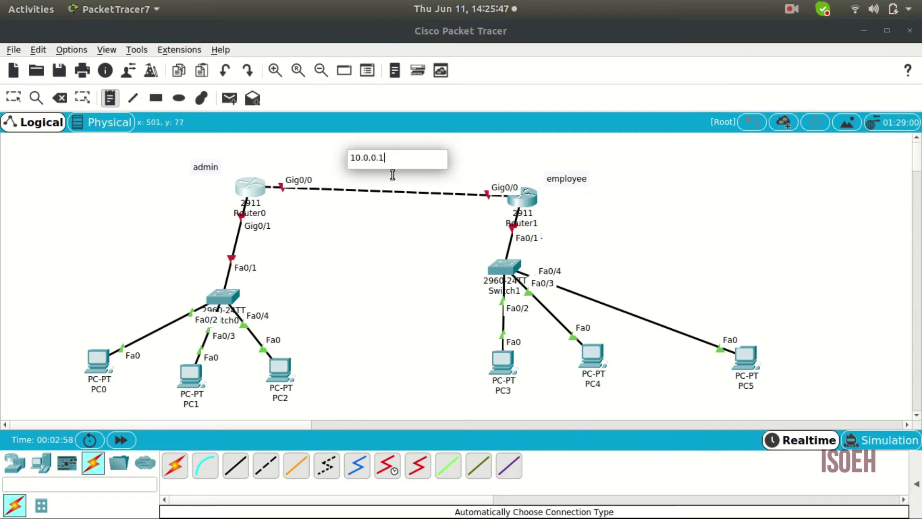
pyautogui.write('/8')
pyautogui.click(120, 220)
pyautogui.write('192')
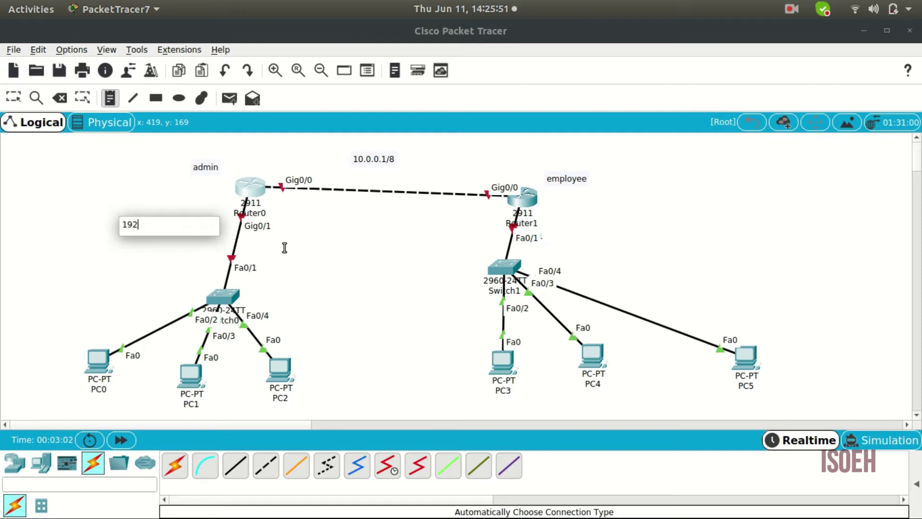
pyautogui.write('.168.1.0/24')
pyautogui.click(594, 260)
pyautogui.write('192.')
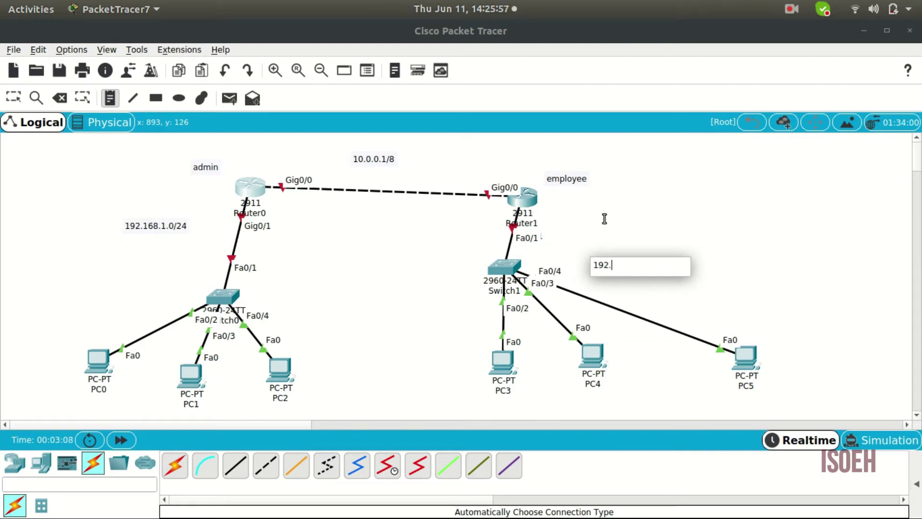
pyautogui.write('168.2.0/24')
pyautogui.click(604, 219)
pyautogui.click(21, 98)
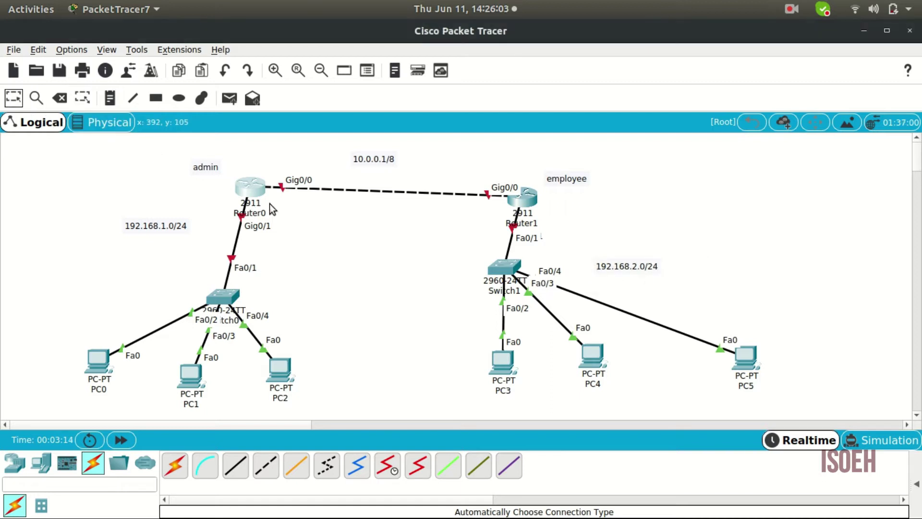
# Step: Open Router0 and correct the router-link note to read 10.0.0.0/8
pyautogui.doubleClick(249, 187)
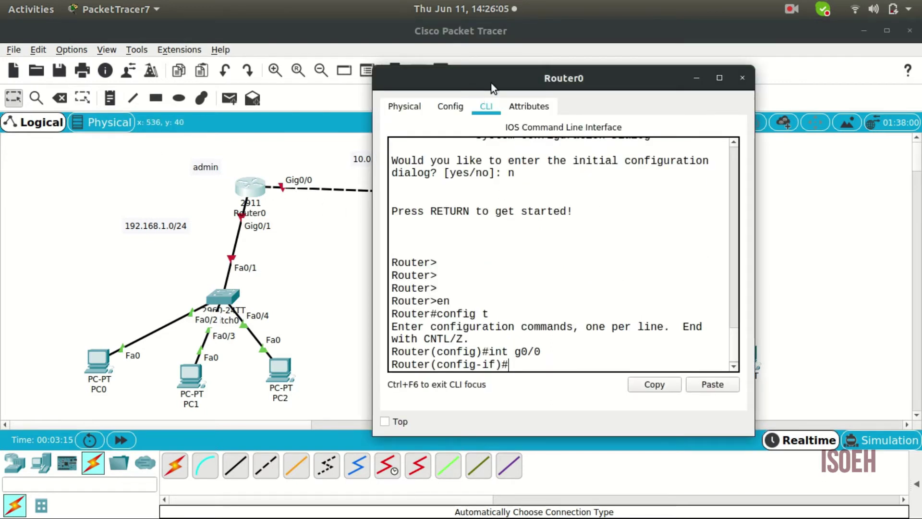
pyautogui.moveTo(499, 76); pyautogui.dragTo(552, 94)
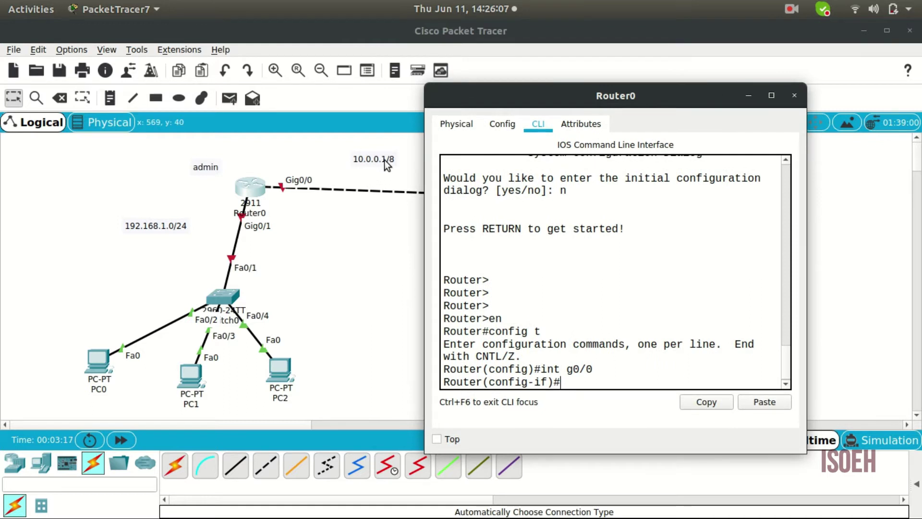
pyautogui.doubleClick(385, 160)
pyautogui.press('Left')
pyautogui.press('BackSpace')
pyautogui.write('0')
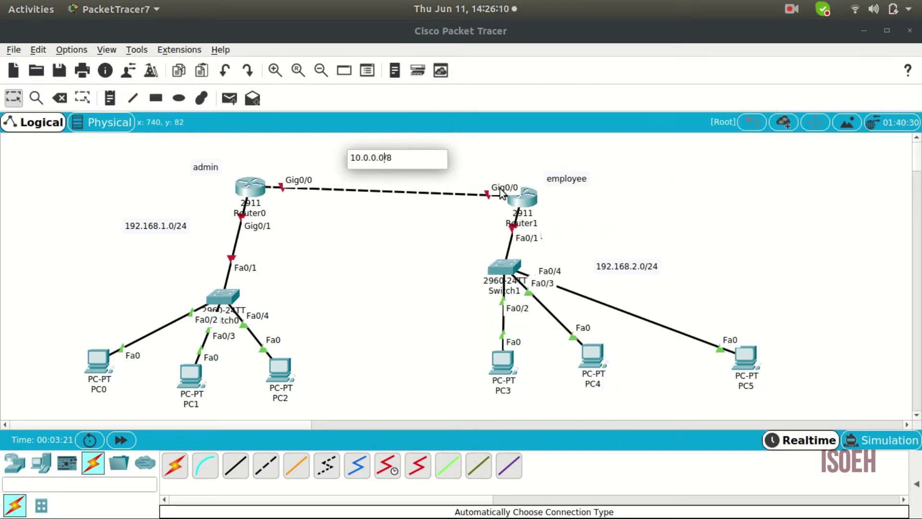
pyautogui.click(92, 163)
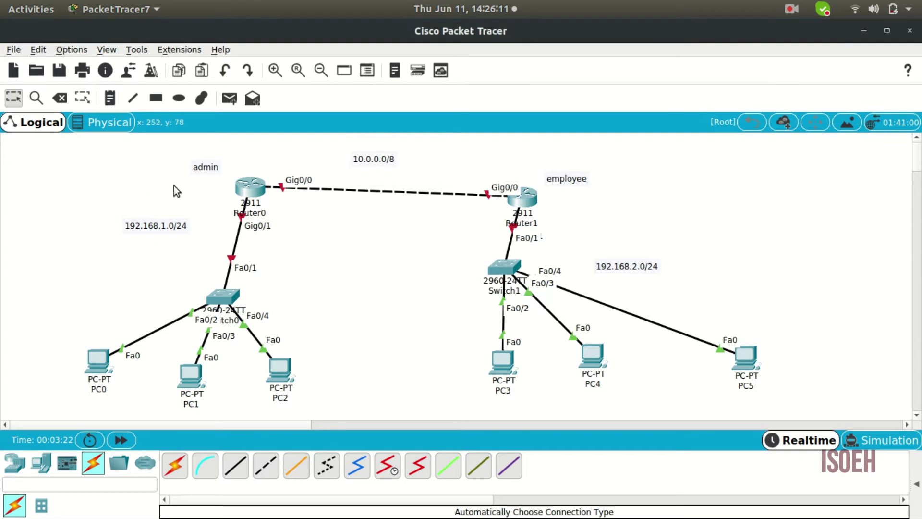
# Step: Assign 10.0.0.1 255.0.0.0 to Router0's Gig0/0, enable it with no shut, and exit
pyautogui.click(244, 190)
pyautogui.write('ip add')
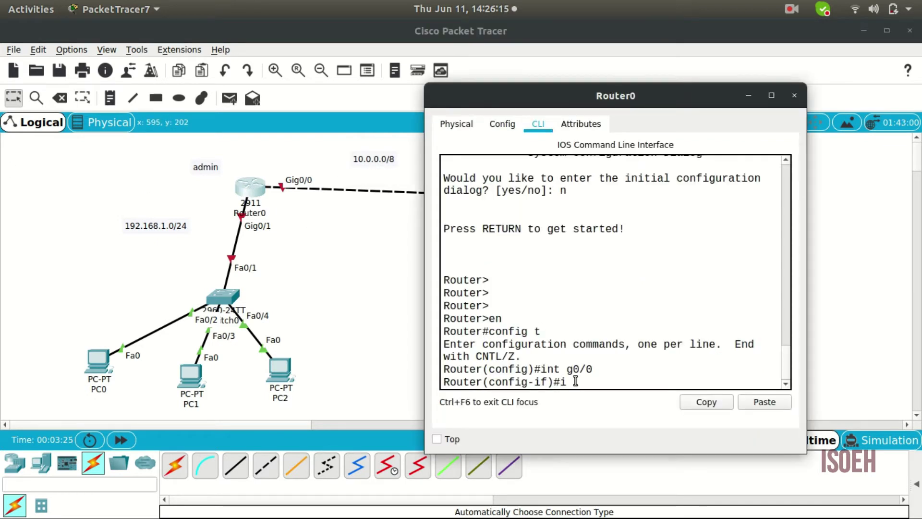
pyautogui.write('10.0.0.0')
pyautogui.press('BackSpace')
pyautogui.write('1 25')
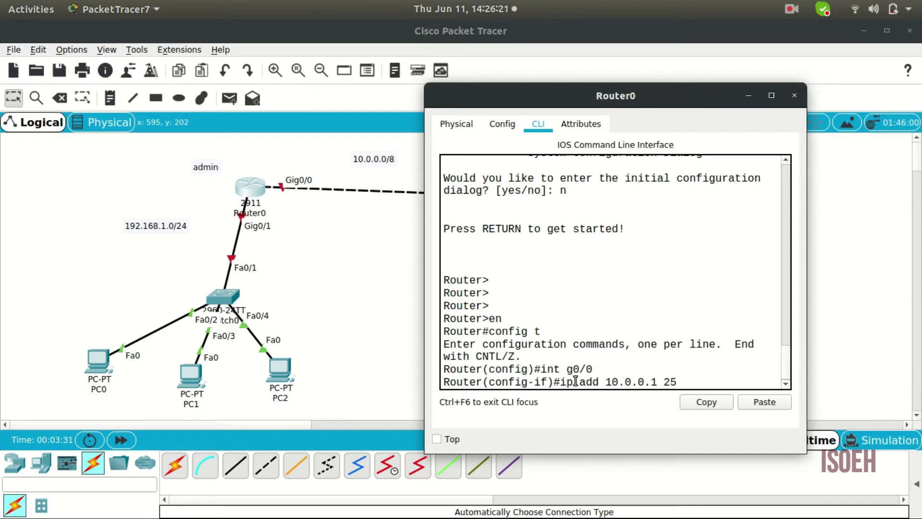
pyautogui.write('5 0.0.0')
pyautogui.press('Return')
pyautogui.write('no shut')
pyautogui.press('Return')
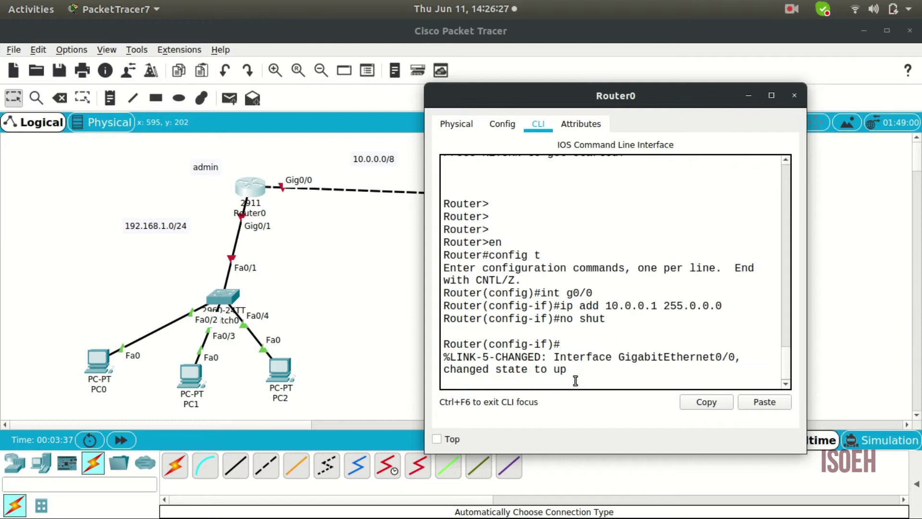
pyautogui.press('Return')
pyautogui.press('Return')
pyautogui.press('Return')
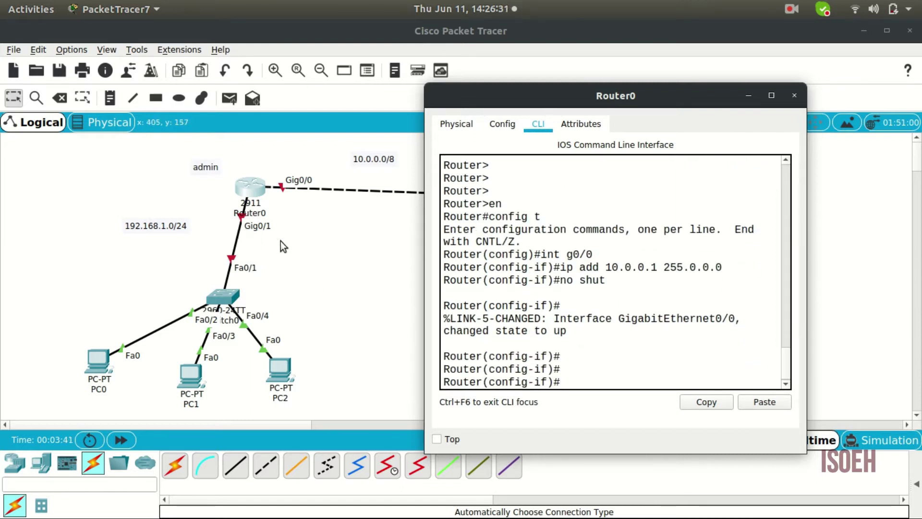
pyautogui.write('ex')
pyautogui.press('Return')
# Step: Assign 192.168.1.1 255.255.255.0 to Router0's Gig0/1 and bring it up
pyautogui.write('int g0/1')
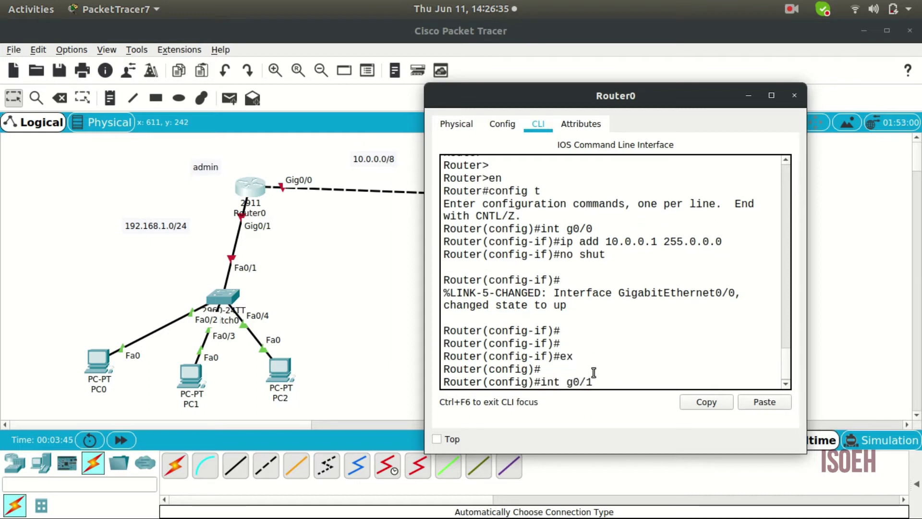
pyautogui.press('Return')
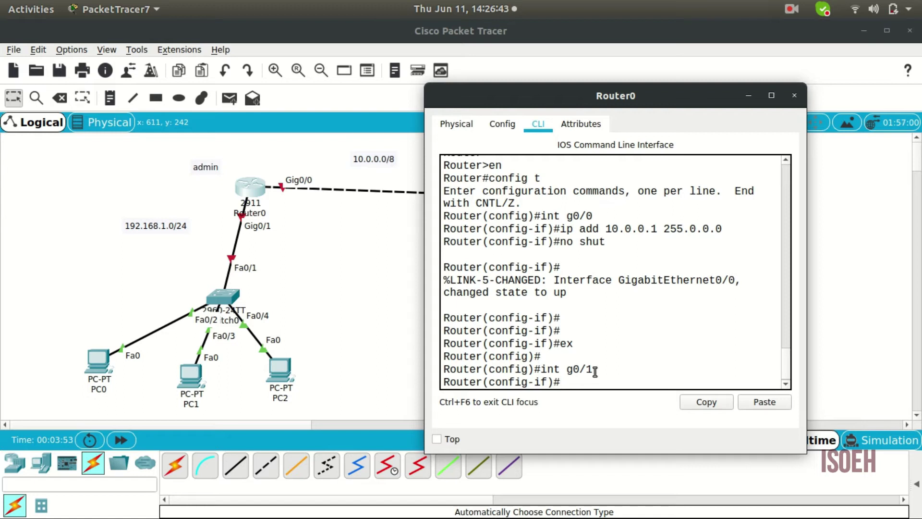
pyautogui.write('ip add 192.168')
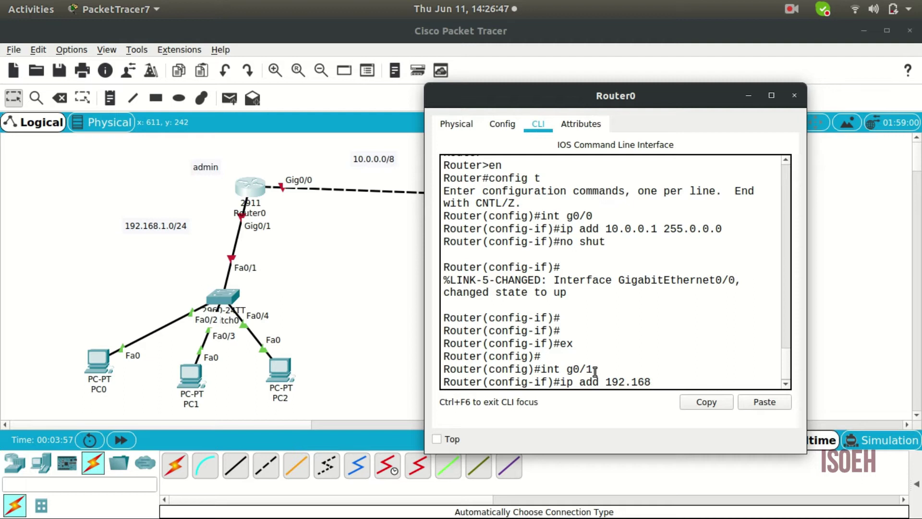
pyautogui.write('.1.1 255.255.255.0')
pyautogui.press('Return')
pyautogui.write('no')
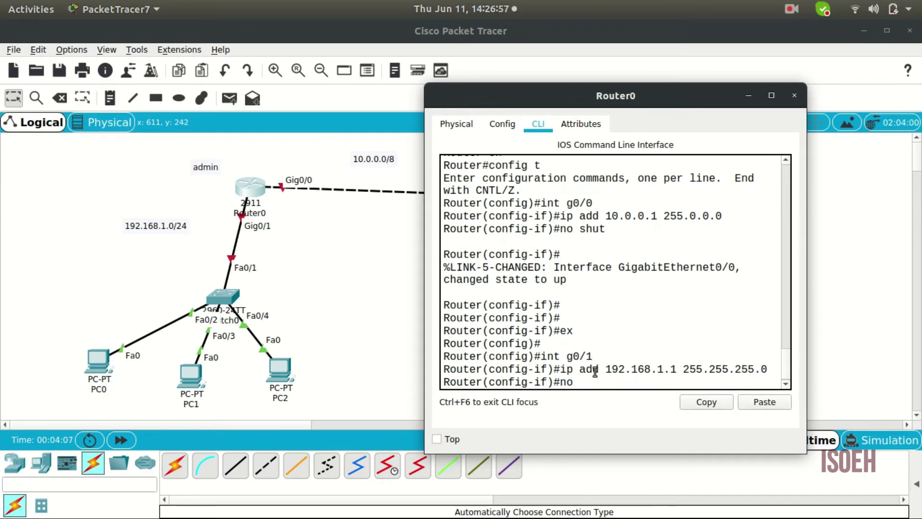
pyautogui.write(' shut')
pyautogui.press('Return')
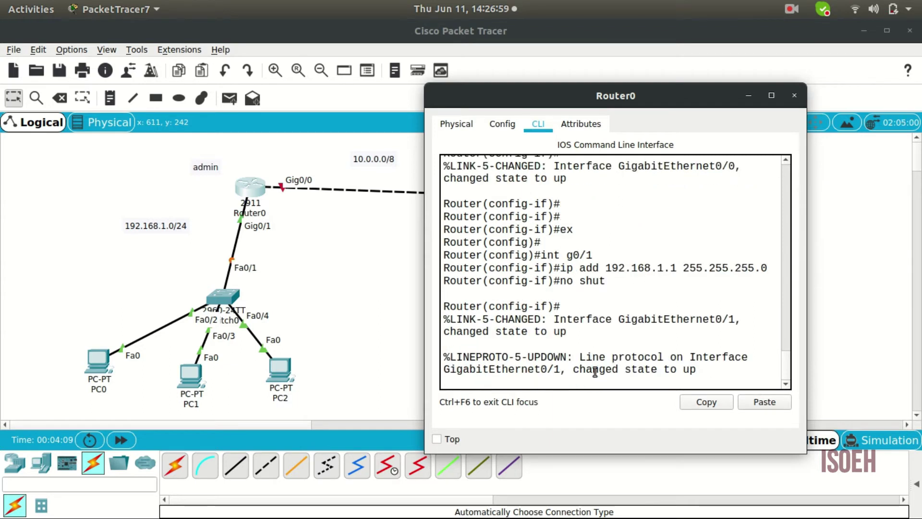
pyautogui.press('Return')
pyautogui.press('Return')
pyautogui.press('Return')
pyautogui.press('Return')
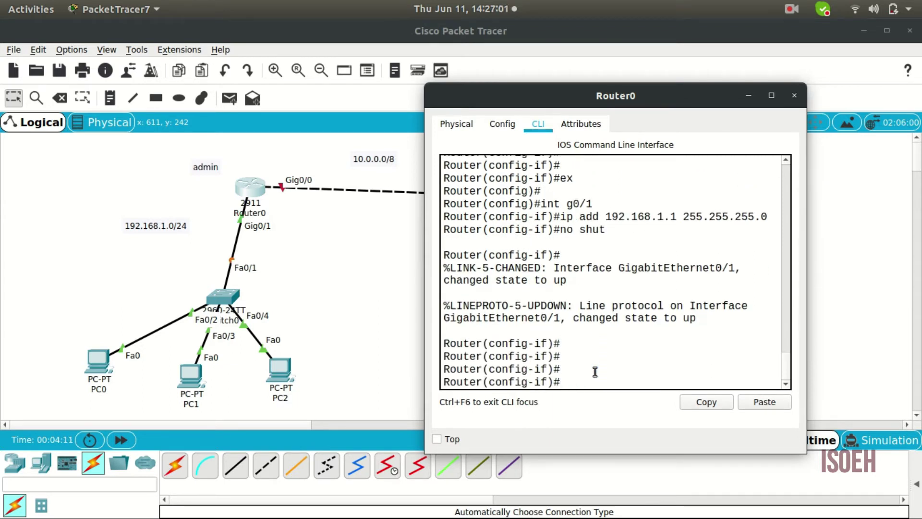
# Step: Close Router0, open Router1's CLI, skip setup and enter global configuration mode
pyautogui.click(795, 95)
pyautogui.click(521, 197)
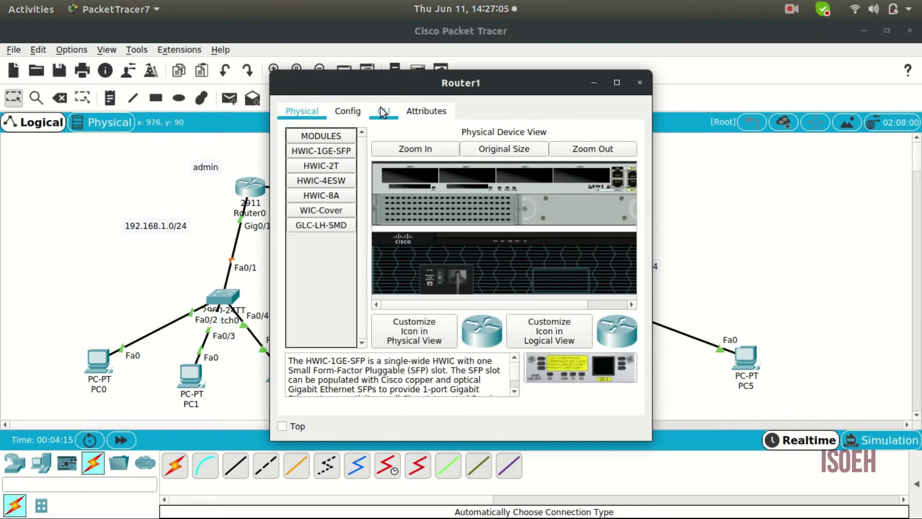
pyautogui.click(383, 112)
pyautogui.write('no')
pyautogui.press('Return')
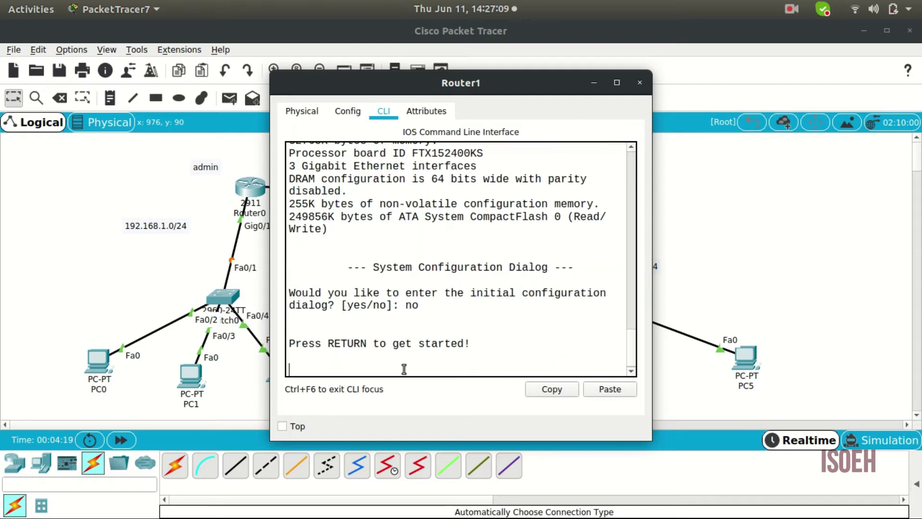
pyautogui.press('Return')
pyautogui.press('Return')
pyautogui.write('en')
pyautogui.press('Return')
pyautogui.press('Return')
pyautogui.write('config t')
pyautogui.press('Return')
pyautogui.press('Return')
pyautogui.press('Return')
# Step: Assign 10.0.0.2 255.0.0.0 to Router1's Gig0/0 and enable it with no shut
pyautogui.moveTo(476, 83); pyautogui.dragTo(272, 133)
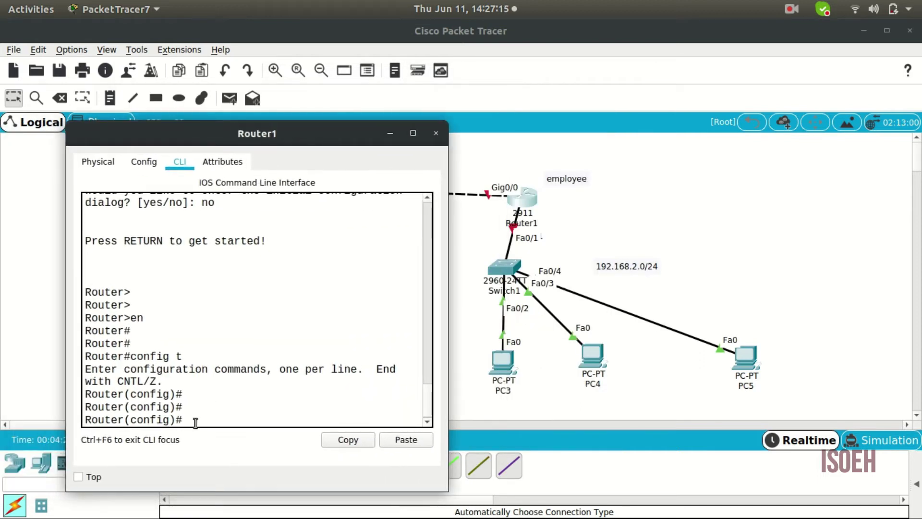
pyautogui.write('int g0/0')
pyautogui.press('Return')
pyautogui.moveTo(316, 133)
pyautogui.mouseDown()
pyautogui.moveTo(312, 197)
pyautogui.moveTo(323, 129)
pyautogui.mouseUp()
pyautogui.write('ip add 10.0.0')
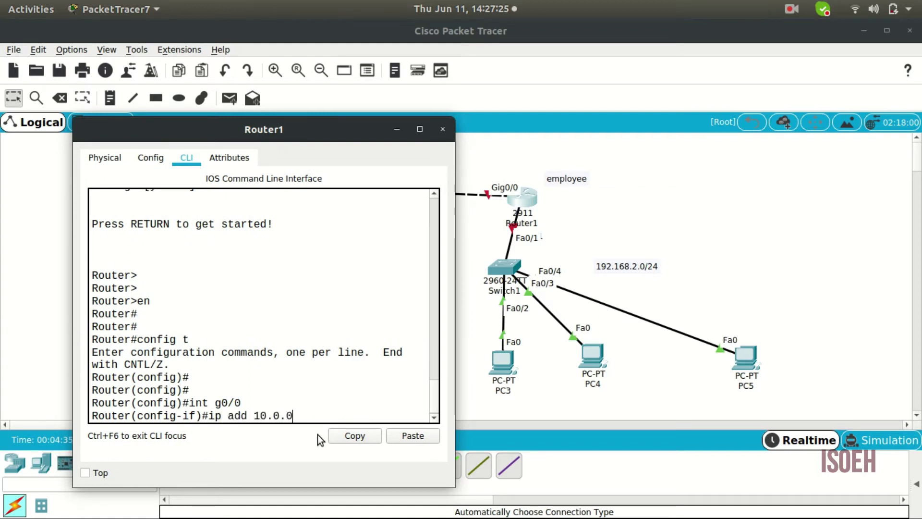
pyautogui.write('.2 255.0.0.0')
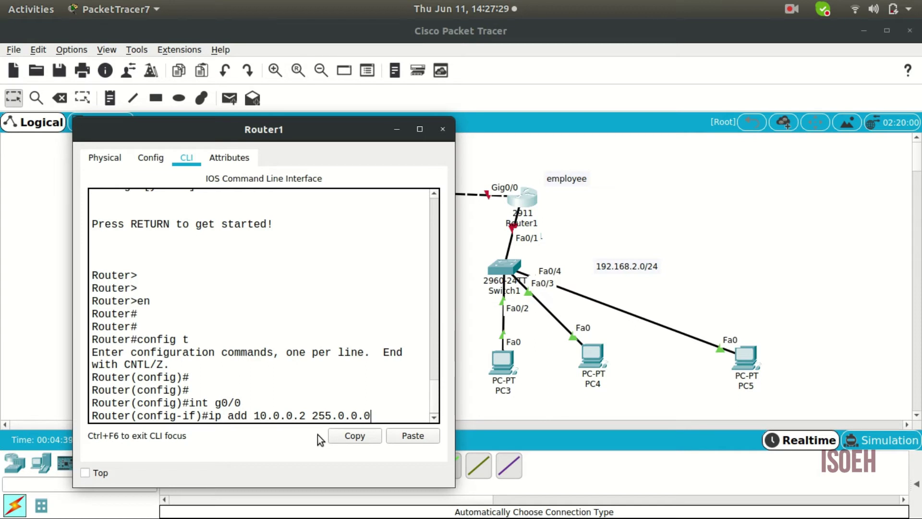
pyautogui.press('Return')
pyautogui.write('no shut')
pyautogui.press('Return')
# Step: Exit Gig0/0 configuration on Router1 and move Switch1 slightly lower on the canvas
pyautogui.moveTo(330, 137); pyautogui.dragTo(365, 169)
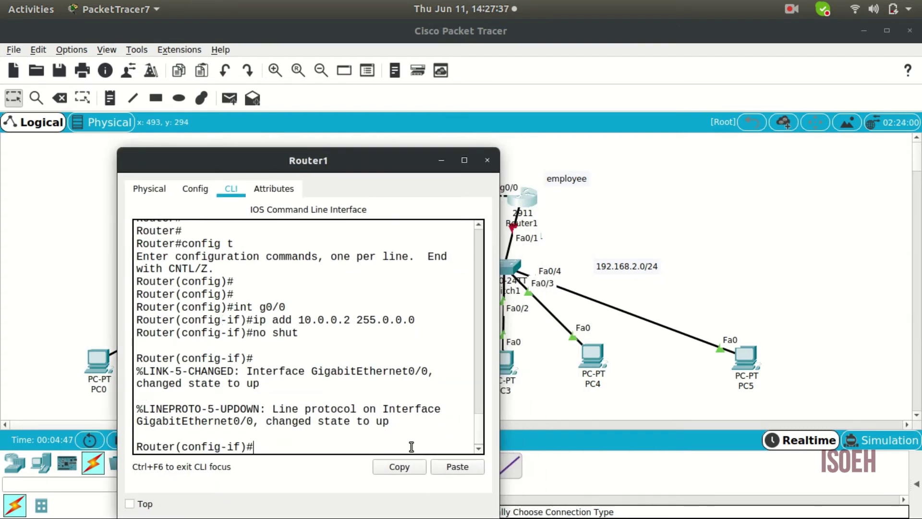
pyautogui.press('Return')
pyautogui.press('Return')
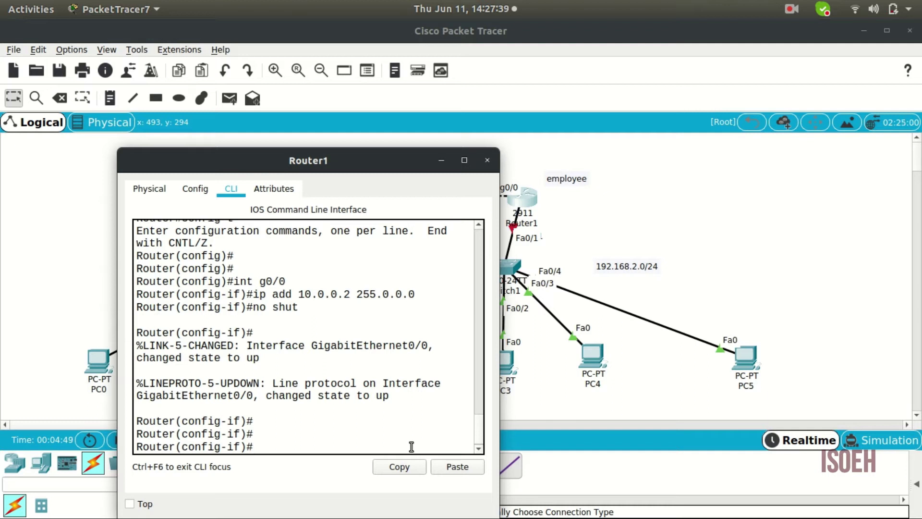
pyautogui.write('ex')
pyautogui.press('Return')
pyautogui.press('Return')
pyautogui.write('int g')
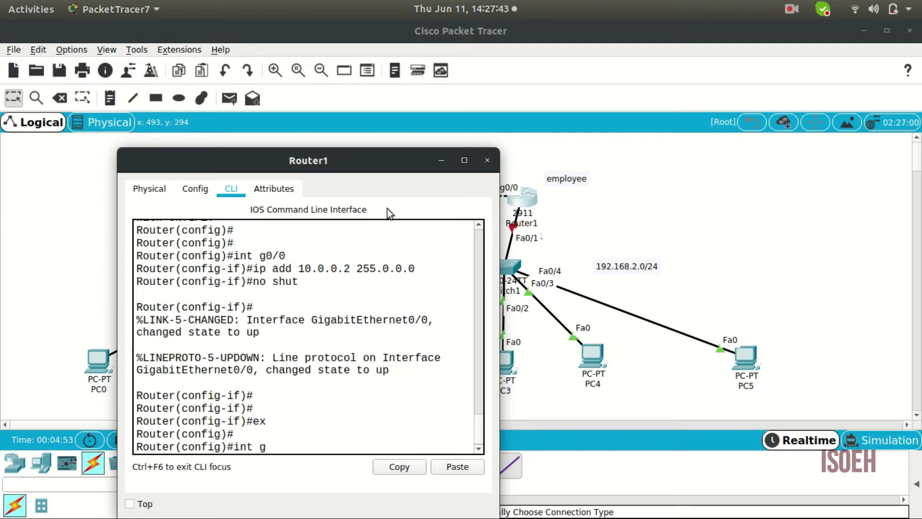
pyautogui.moveTo(385, 160); pyautogui.dragTo(296, 160)
pyautogui.moveTo(507, 272)
pyautogui.mouseDown()
pyautogui.moveTo(505, 336)
pyautogui.moveTo(526, 269)
pyautogui.moveTo(510, 303)
pyautogui.moveTo(498, 287)
pyautogui.mouseUp()
# Step: Set Router1's Gig0/1 to 192.168.2.1 255.255.255.0, bring it up, and hide the window
pyautogui.click(528, 200)
pyautogui.write('0/1')
pyautogui.press('Return')
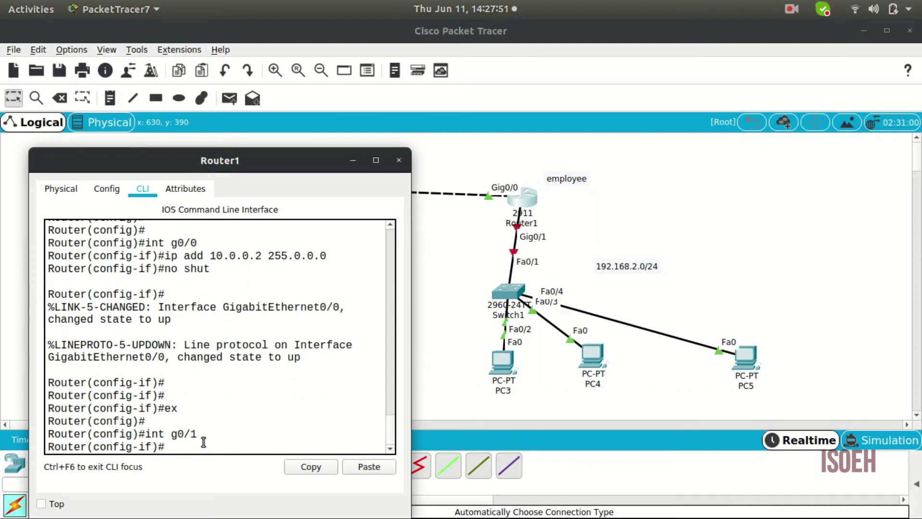
pyautogui.write('ip add 192.168.2.1')
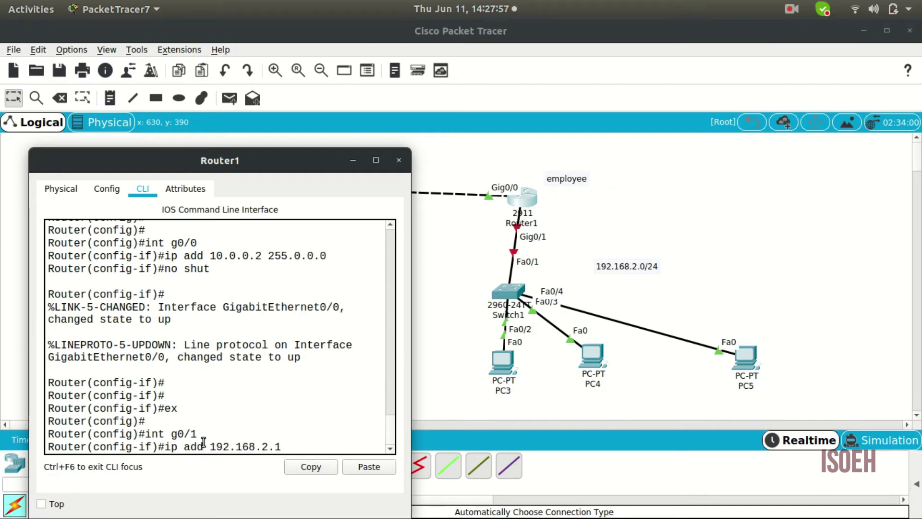
pyautogui.write(' 255.255.255')
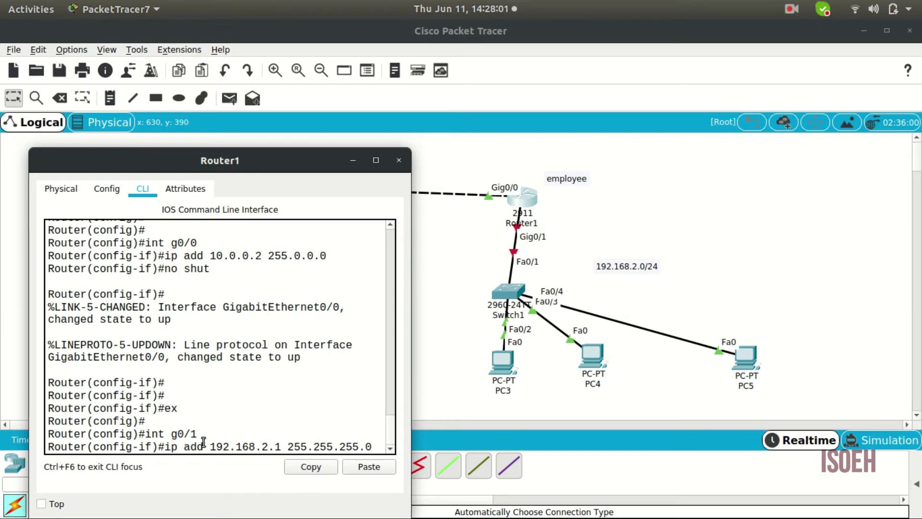
pyautogui.write('.0')
pyautogui.press('Return')
pyautogui.write('no shut')
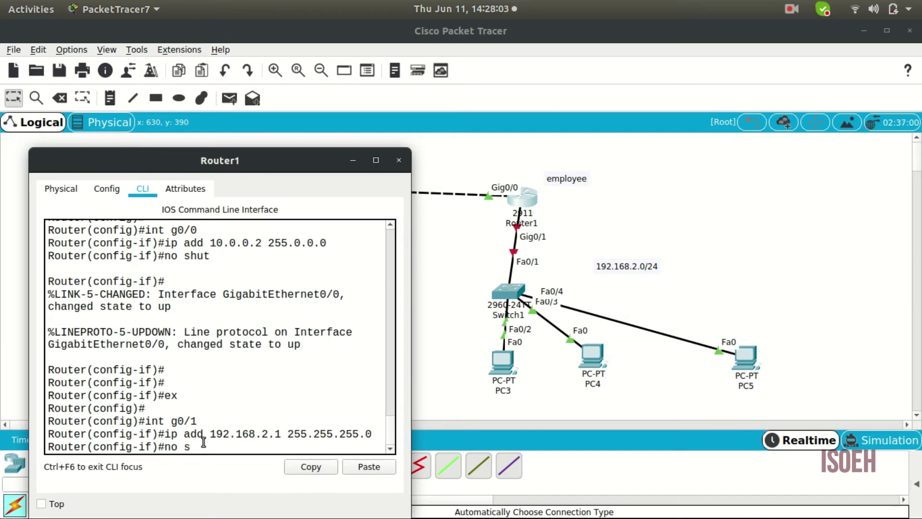
pyautogui.press('Return')
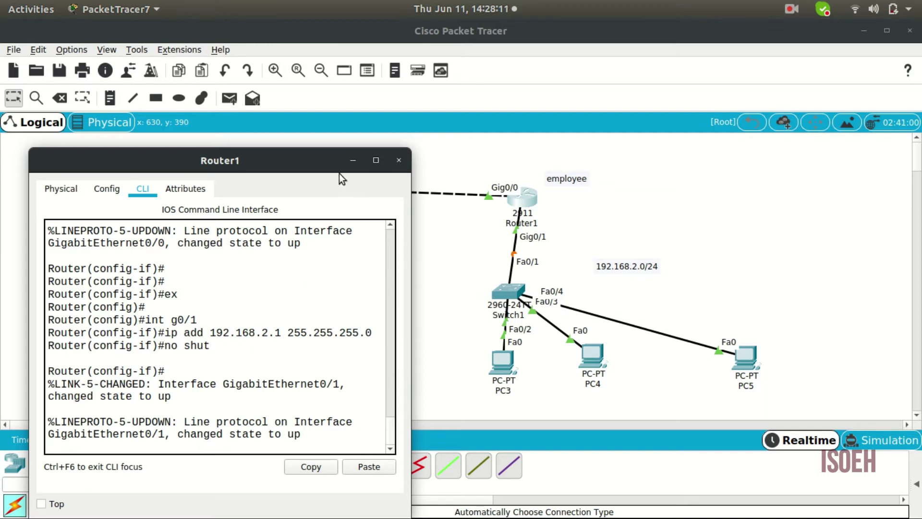
pyautogui.click(350, 162)
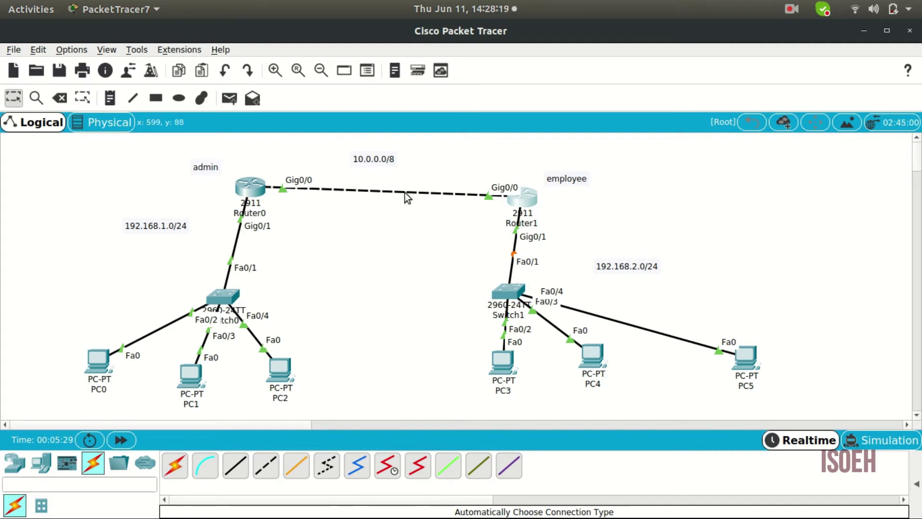
# Step: Enable RIP on Router0 advertising networks 10.0.0.0 and 192.168.1.0, then close its window
pyautogui.click(258, 187)
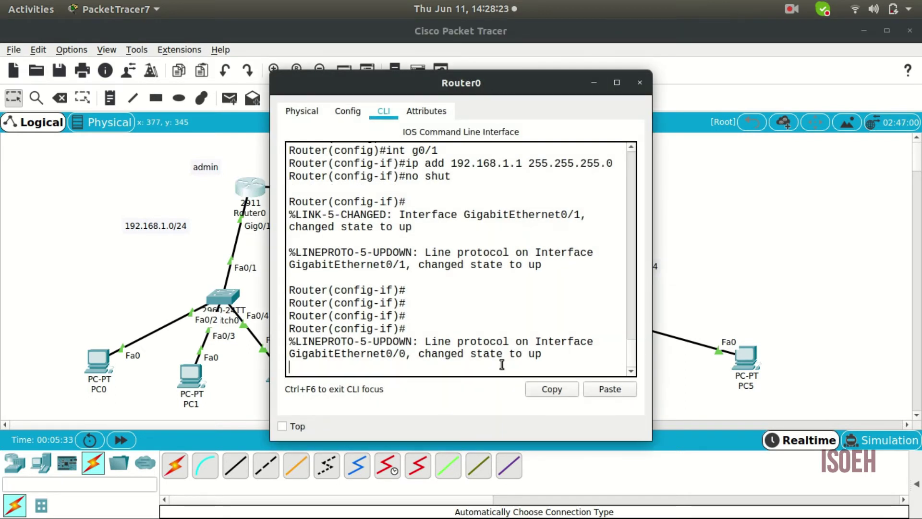
pyautogui.press('Return')
pyautogui.press('Return')
pyautogui.press('Return')
pyautogui.press('Return')
pyautogui.press('Return')
pyautogui.write('ex')
pyautogui.press('Return')
pyautogui.press('Return')
pyautogui.press('Return')
pyautogui.press('Return')
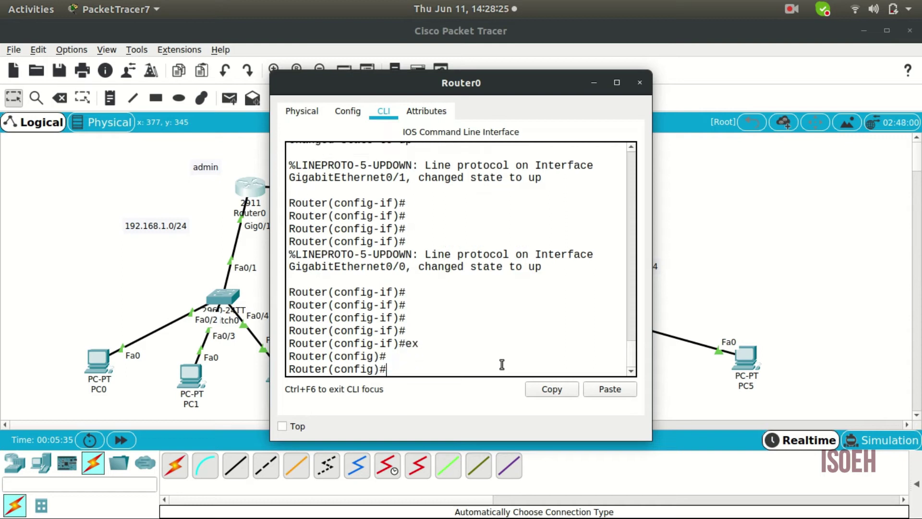
pyautogui.write('router rip')
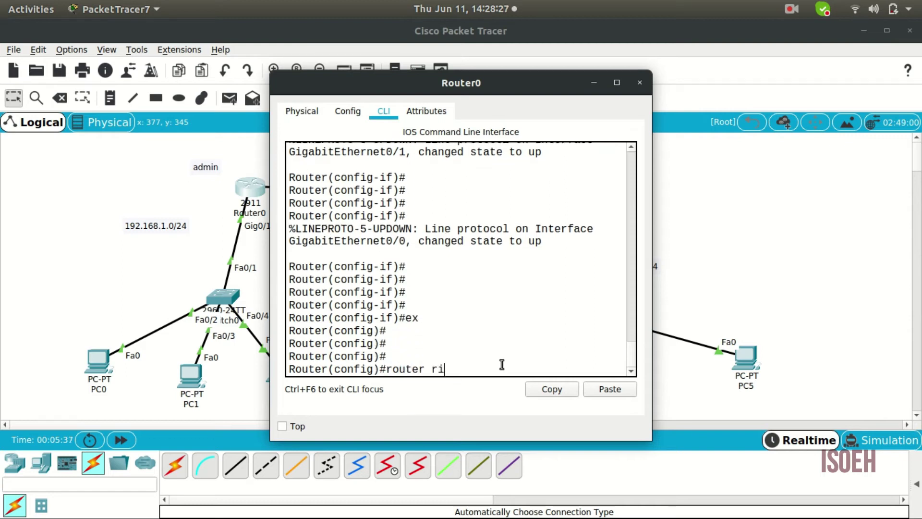
pyautogui.press('Return')
pyautogui.press('Return')
pyautogui.press('Return')
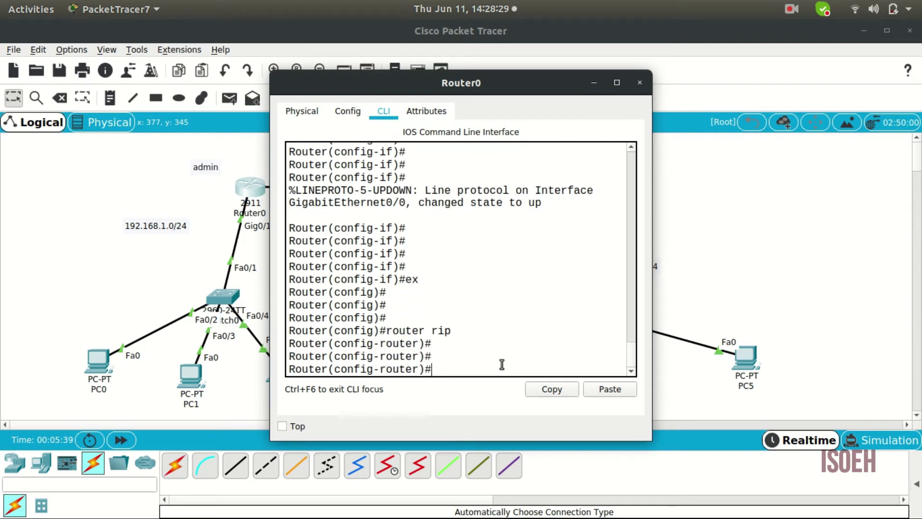
pyautogui.write('network 10.0.0.0')
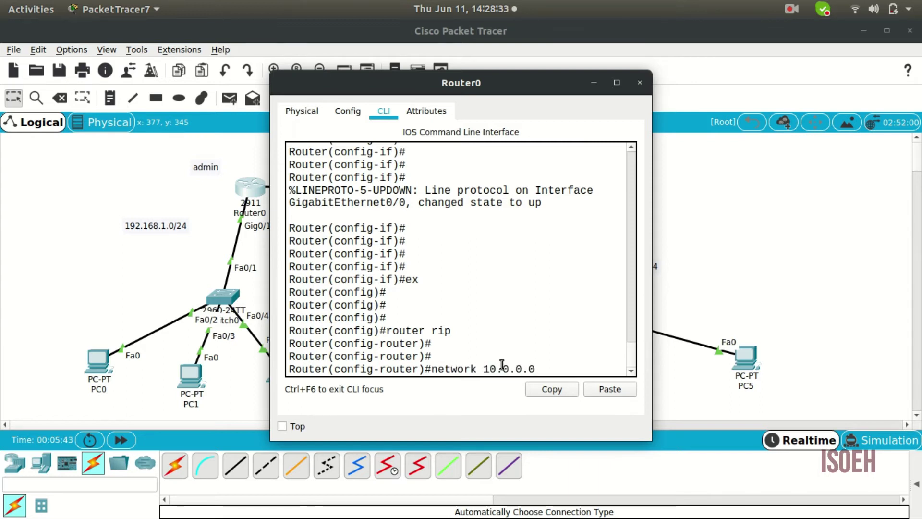
pyautogui.press('Return')
pyautogui.write('network 192.1')
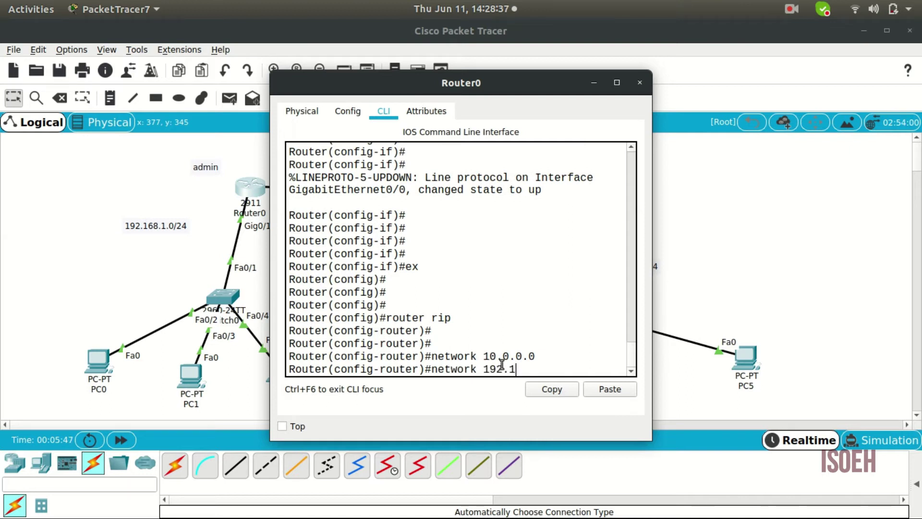
pyautogui.write('68.1.0')
pyautogui.press('Return')
pyautogui.click(640, 88)
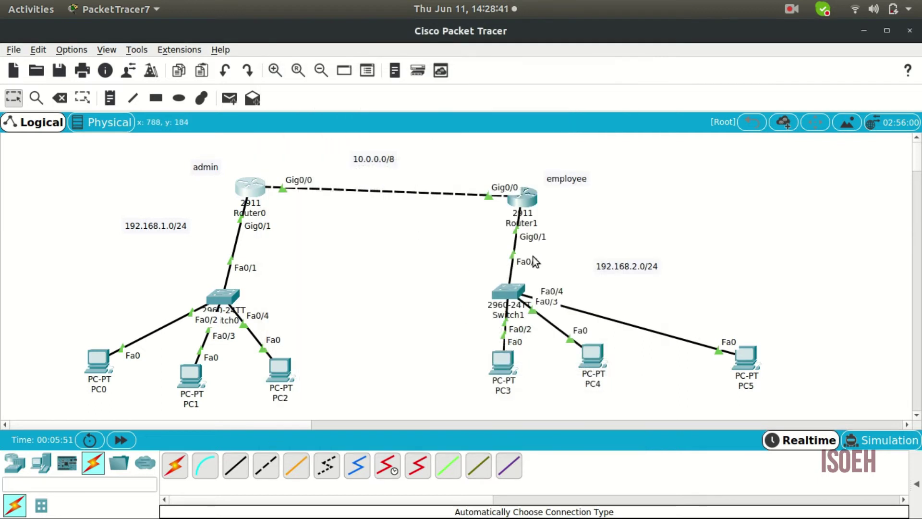
# Step: On Router1's CLI, leave interface mode and enter 'router rip' configuration
pyautogui.click(528, 197)
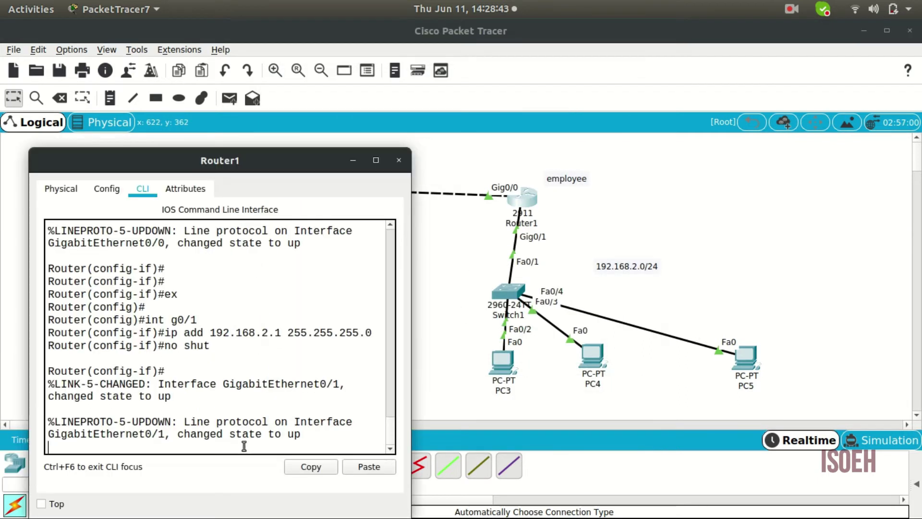
pyautogui.press('Return')
pyautogui.press('Return')
pyautogui.press('Return')
pyautogui.press('Return')
pyautogui.press('Return')
pyautogui.write('ex')
pyautogui.press('Return')
pyautogui.press('Return')
pyautogui.press('Return')
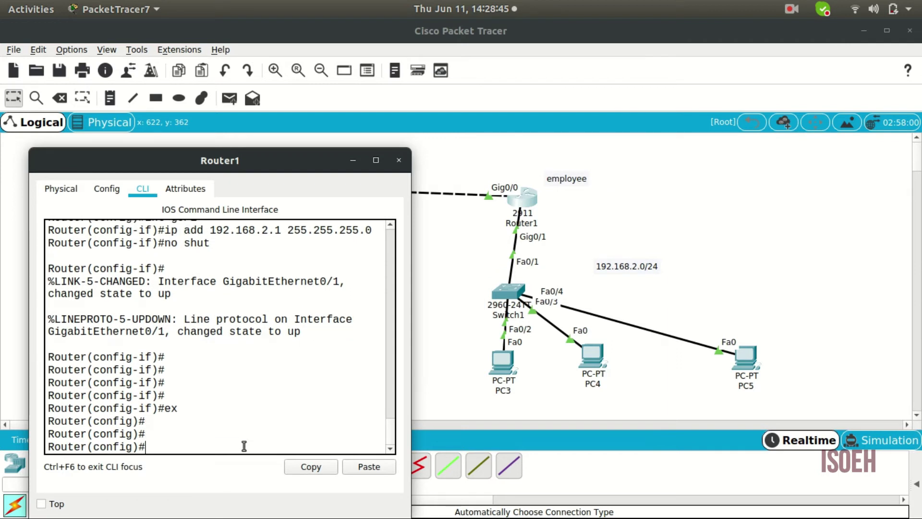
pyautogui.write('router rip')
pyautogui.press('Return')
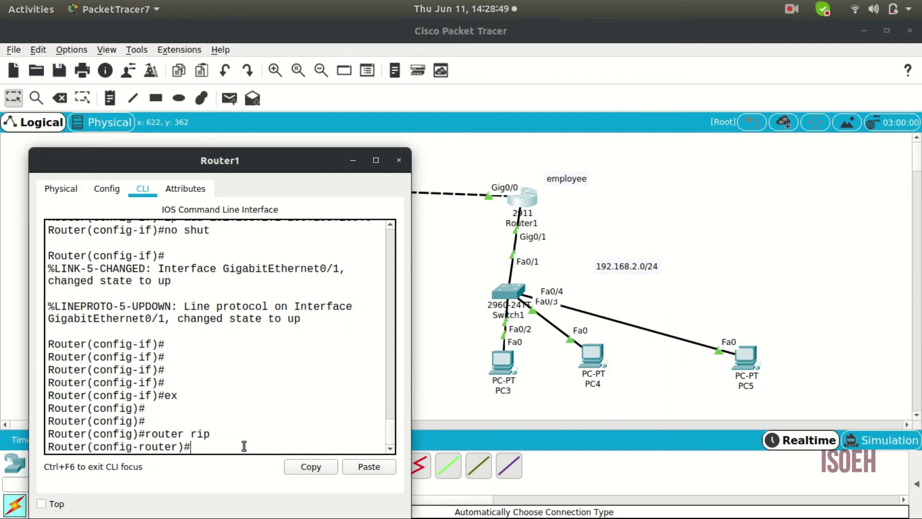
pyautogui.press('Return')
pyautogui.press('Return')
pyautogui.press('Return')
# Step: Add networks 10.0.0.0 and 192.168.2.0 to Router1's RIP, then close the window
pyautogui.write('10.0.0.')
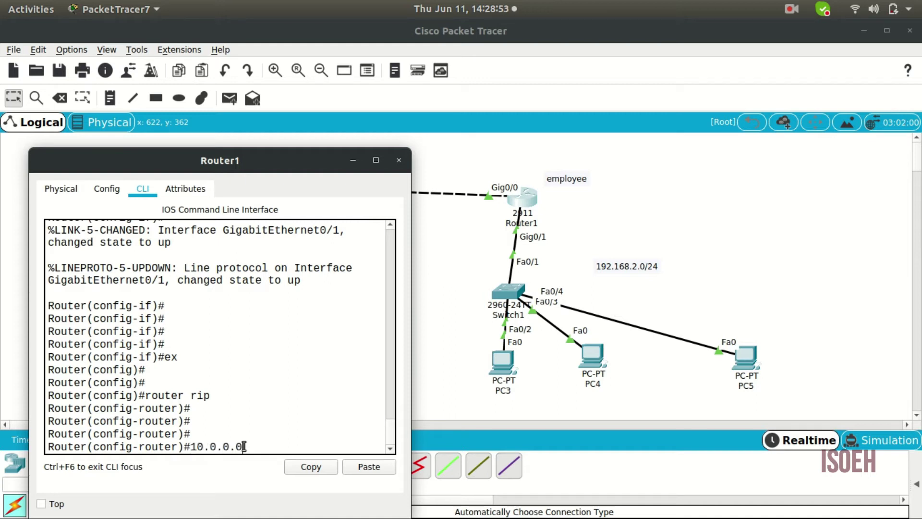
pyautogui.write('0')
pyautogui.press('Home')
pyautogui.write('networt')
pyautogui.press('BackSpace')
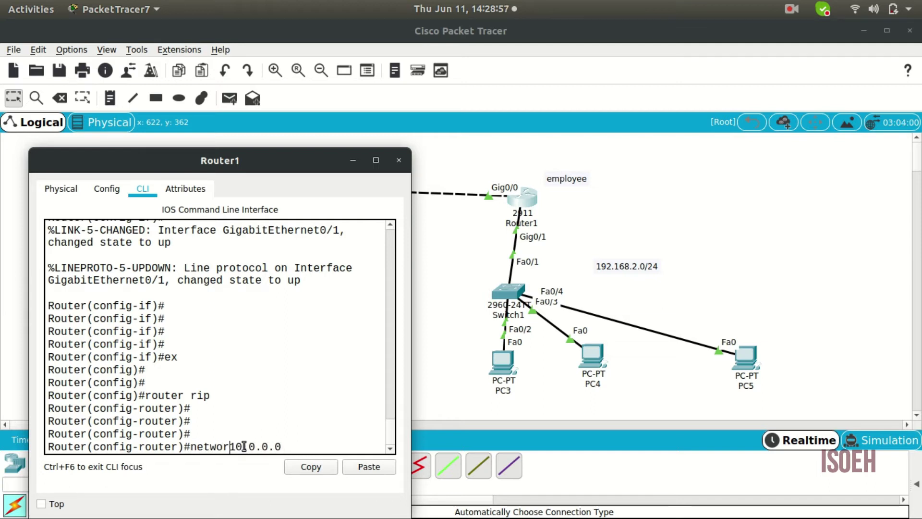
pyautogui.write('k')
pyautogui.press('Return')
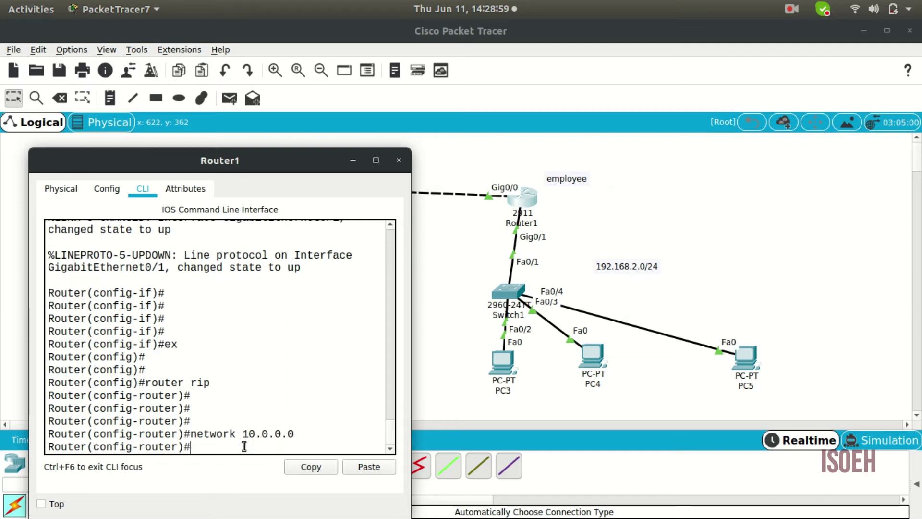
pyautogui.press('Up')
pyautogui.press('BackSpace')
pyautogui.press('BackSpace')
pyautogui.press('BackSpace')
pyautogui.press('BackSpace')
pyautogui.press('BackSpace')
pyautogui.press('BackSpace')
pyautogui.press('BackSpace')
pyautogui.write('92.168.2.0')
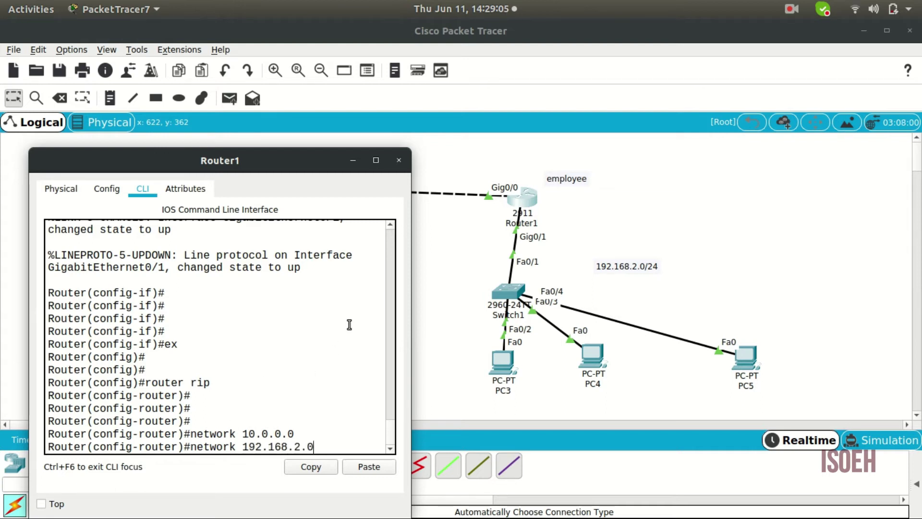
pyautogui.press('Return')
pyautogui.click(398, 160)
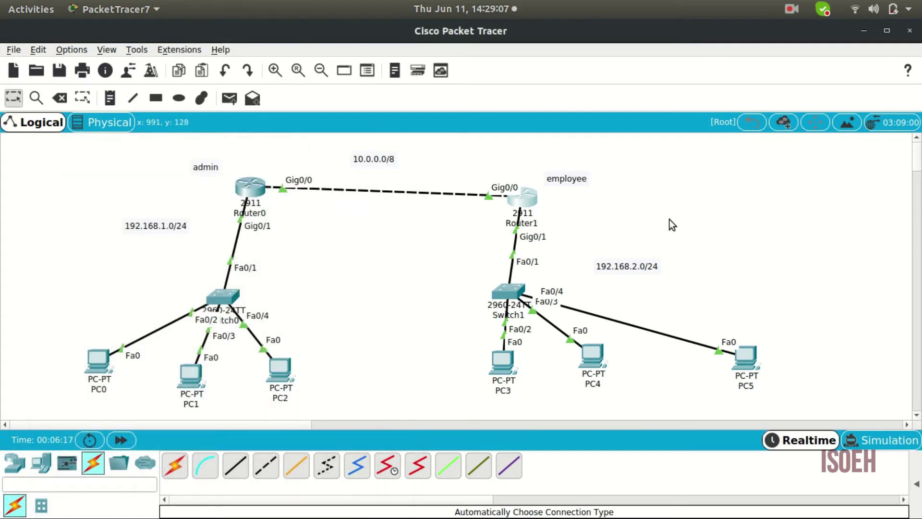
# Step: Show the Scenario 0 PDU list and try a PC0-to-PC4 ping, which is refused for no functional ports
pyautogui.click(916, 484)
pyautogui.click(229, 98)
pyautogui.click(100, 361)
pyautogui.click(592, 356)
pyautogui.click(518, 293)
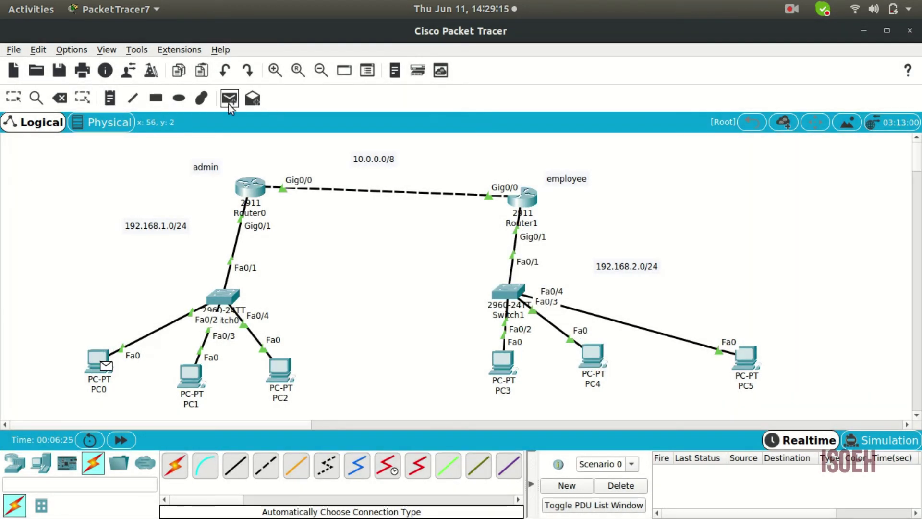
pyautogui.click(13, 101)
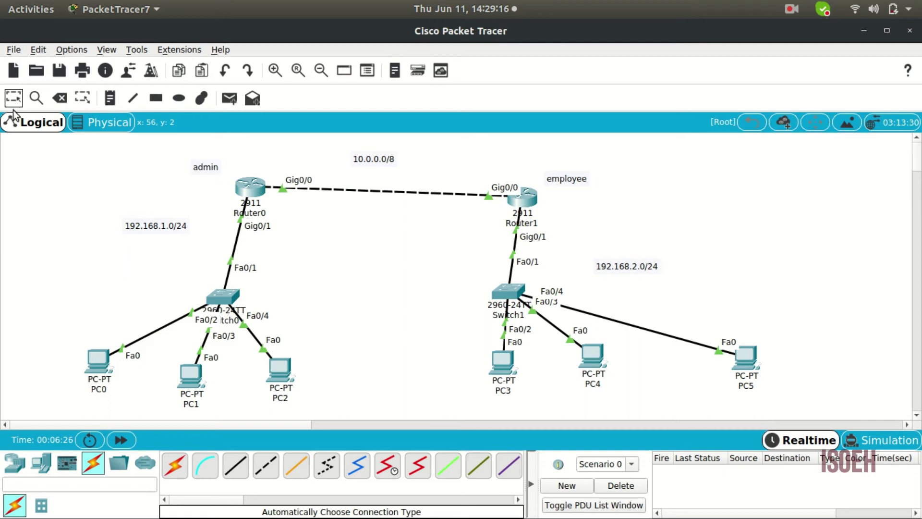
# Step: Give PC0 IP 192.168.1.2, mask 255.255.255.0, gateway 192.168.1.1
pyautogui.click(98, 364)
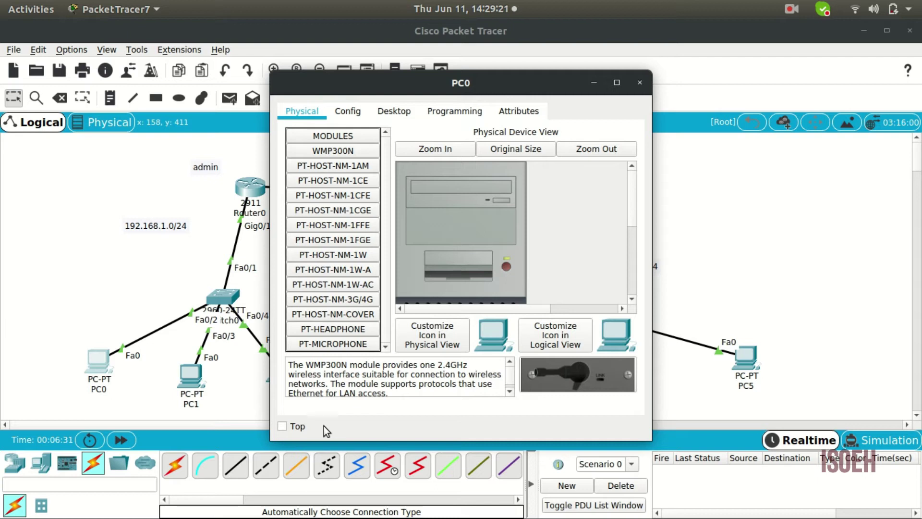
pyautogui.click(394, 111)
pyautogui.click(300, 194)
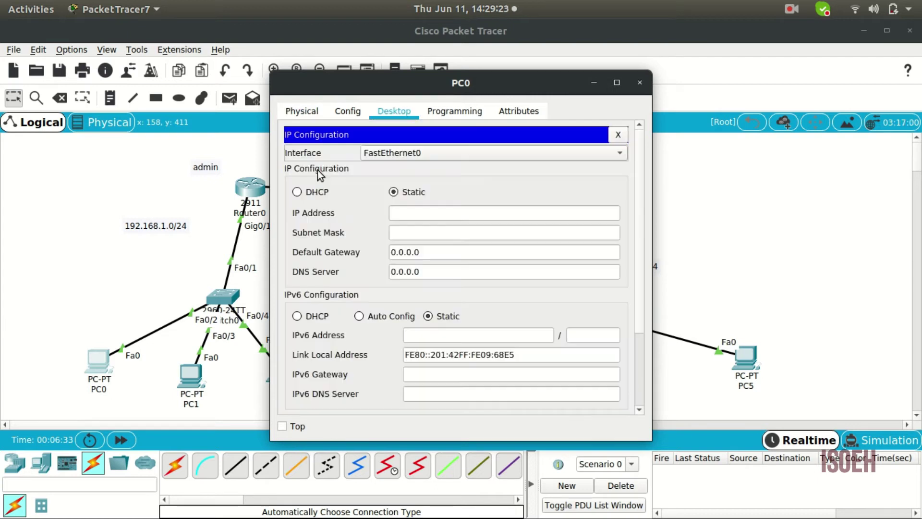
pyautogui.click(424, 211)
pyautogui.write('192.168.1.2')
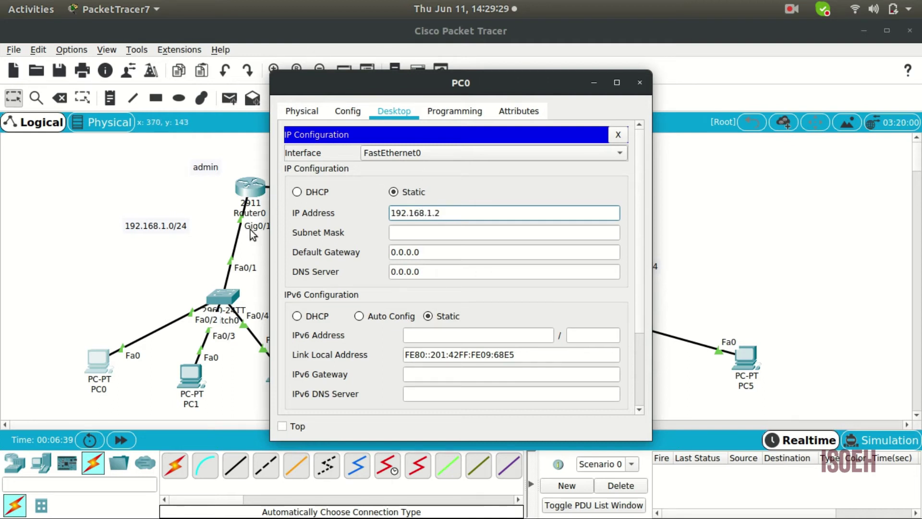
pyautogui.click(461, 232)
pyautogui.press('Tab')
pyautogui.write('192.168.1.1')
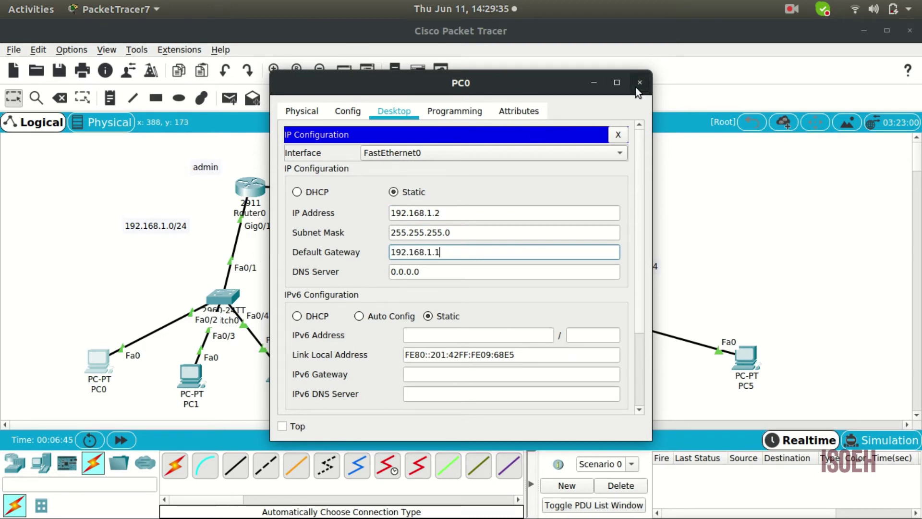
pyautogui.click(639, 84)
# Step: Give PC1 IP 192.168.1.3, mask 255.255.255.0, gateway 192.168.1.1
pyautogui.click(394, 111)
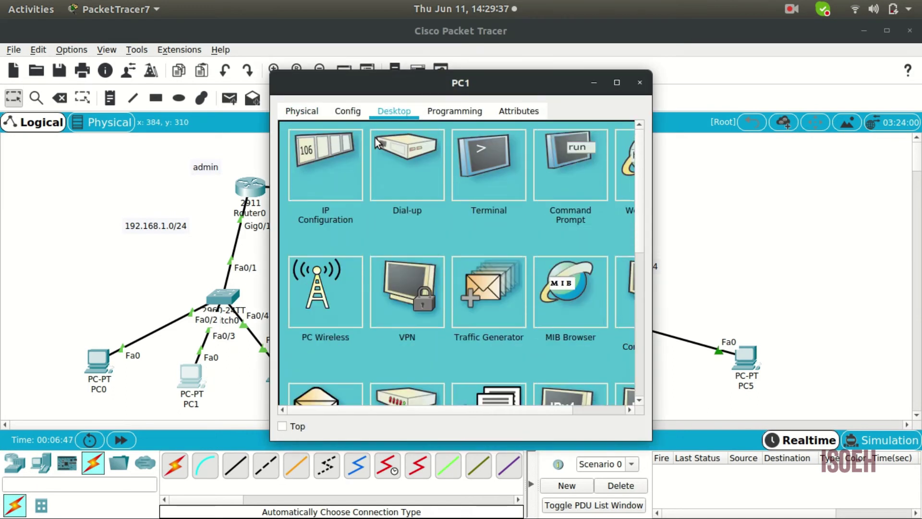
pyautogui.click(331, 163)
pyautogui.click(399, 213)
pyautogui.write('192')
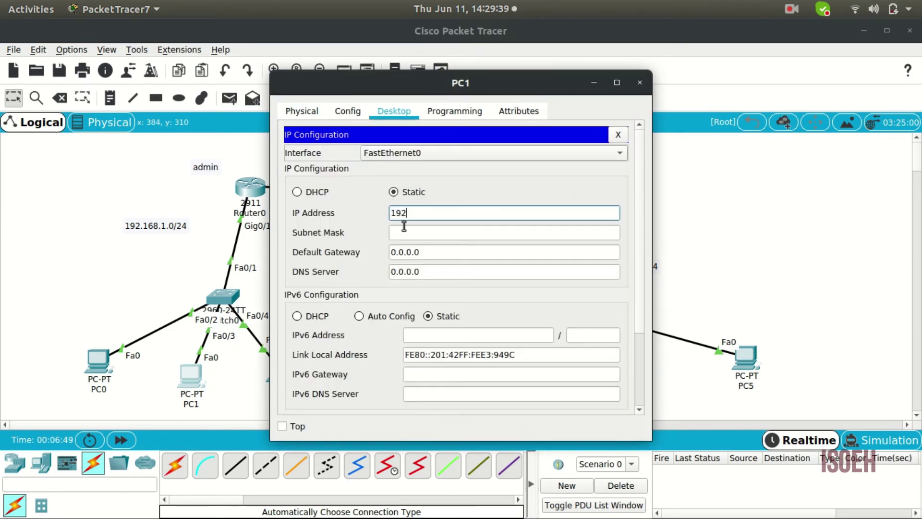
pyautogui.write('.168.1.3')
pyautogui.press('Tab')
pyautogui.press('Tab')
pyautogui.write('1')
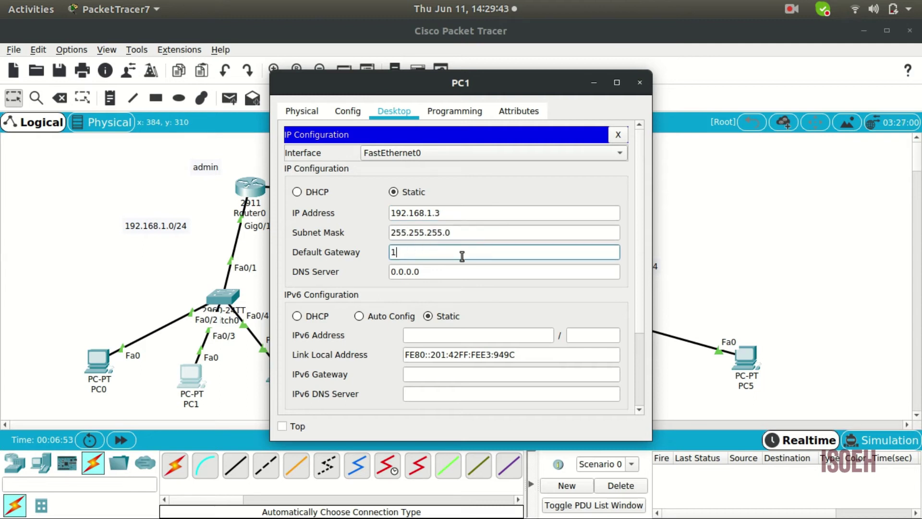
pyautogui.write('92.168.1.1')
pyautogui.hotkey('ctrl', 'a')
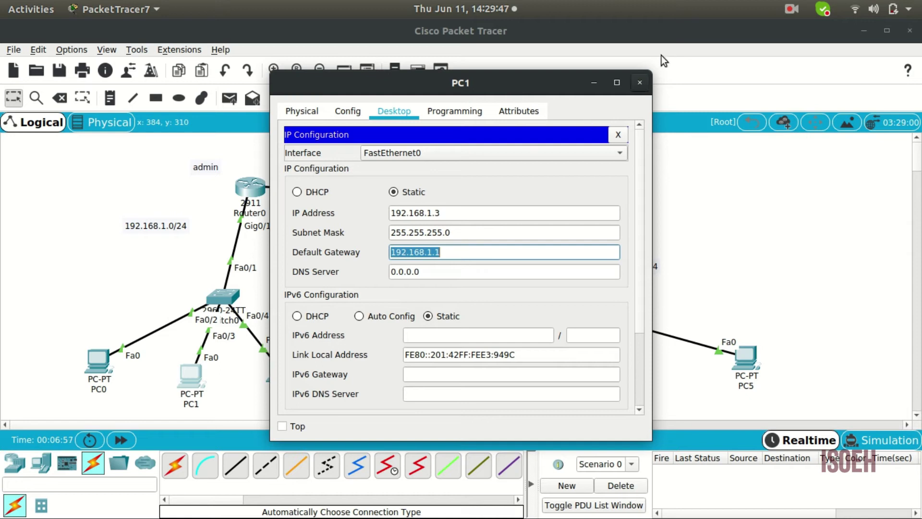
pyautogui.click(640, 82)
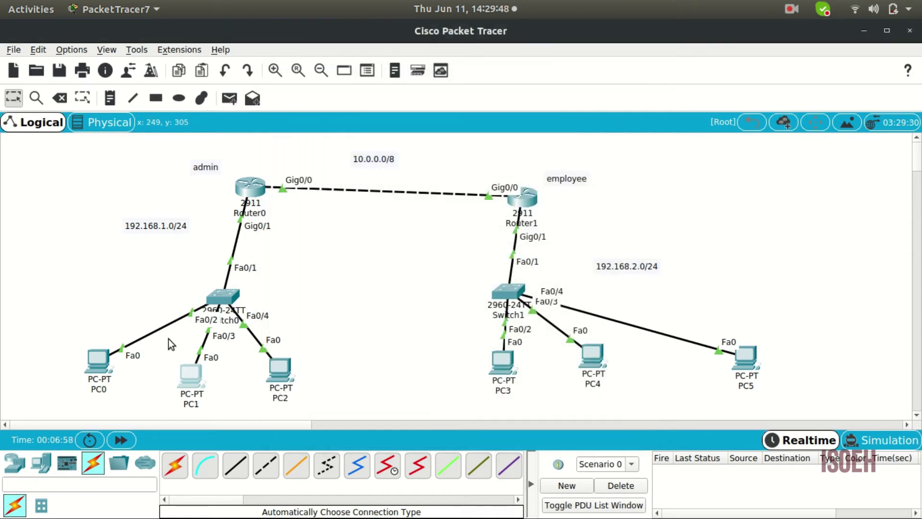
# Step: Recheck PC1's saved settings, then give PC2 IP 192.168.1.4 with mask 255.255.255.0
pyautogui.click(281, 364)
pyautogui.click(393, 112)
pyautogui.click(340, 183)
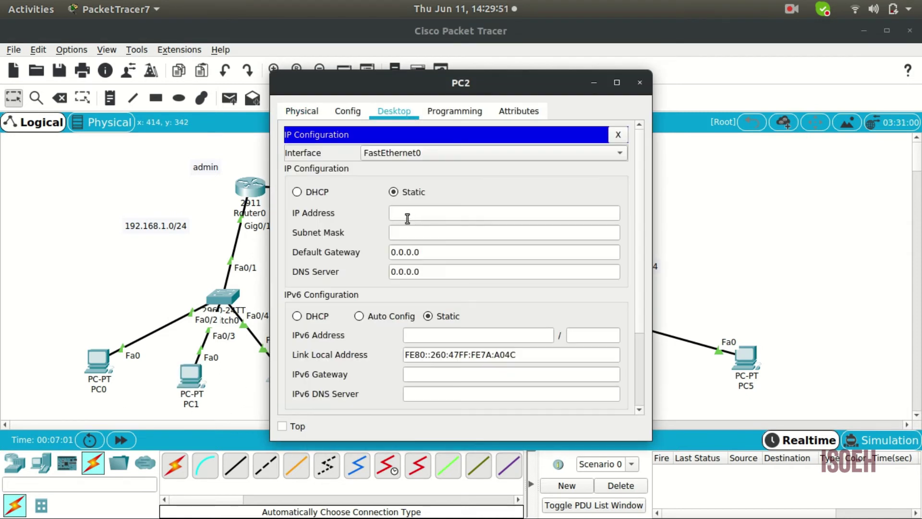
pyautogui.click(191, 375)
pyautogui.click(338, 171)
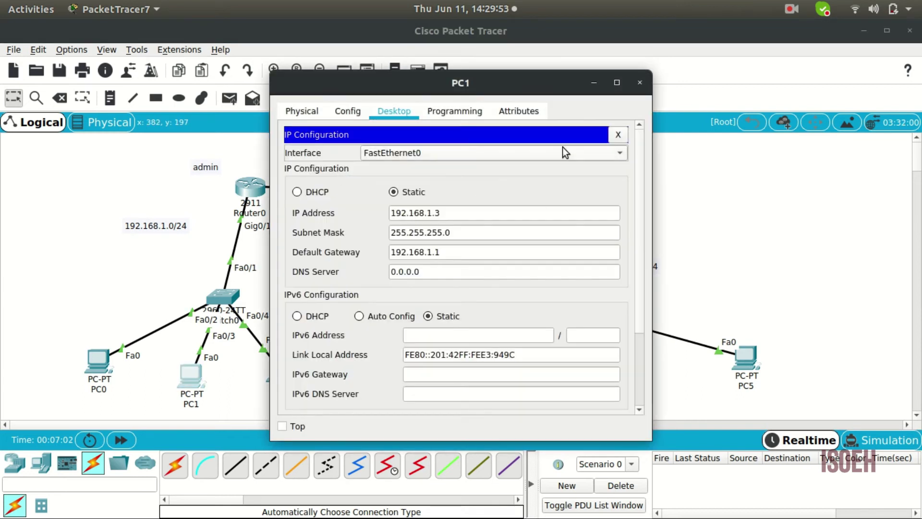
pyautogui.click(640, 82)
pyautogui.click(281, 364)
pyautogui.click(406, 214)
pyautogui.write('192.168.1.4')
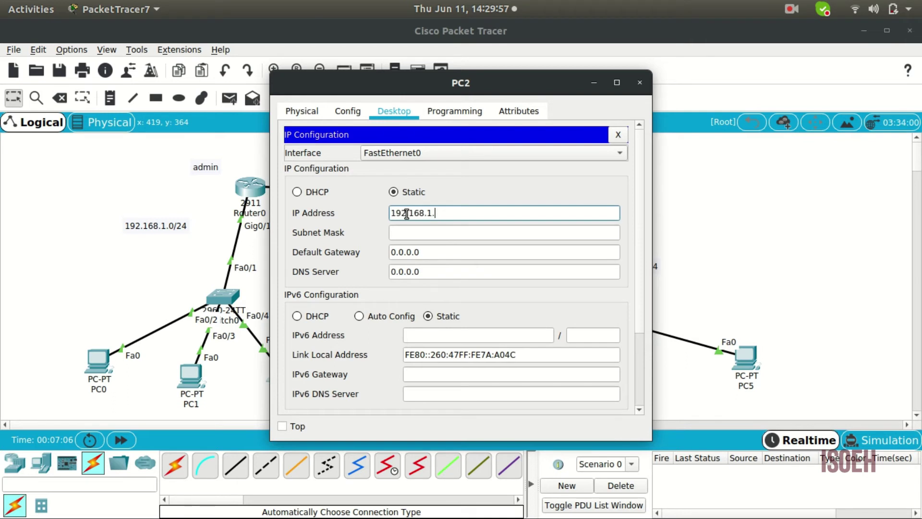
pyautogui.press('Tab')
pyautogui.press('Tab')
# Step: Set PC2's gateway to 192.168.1.1, then give PC3 IP 192.168.2.2 with gateway 192.168.2.1
pyautogui.write('192.168.1.1')
pyautogui.click(644, 85)
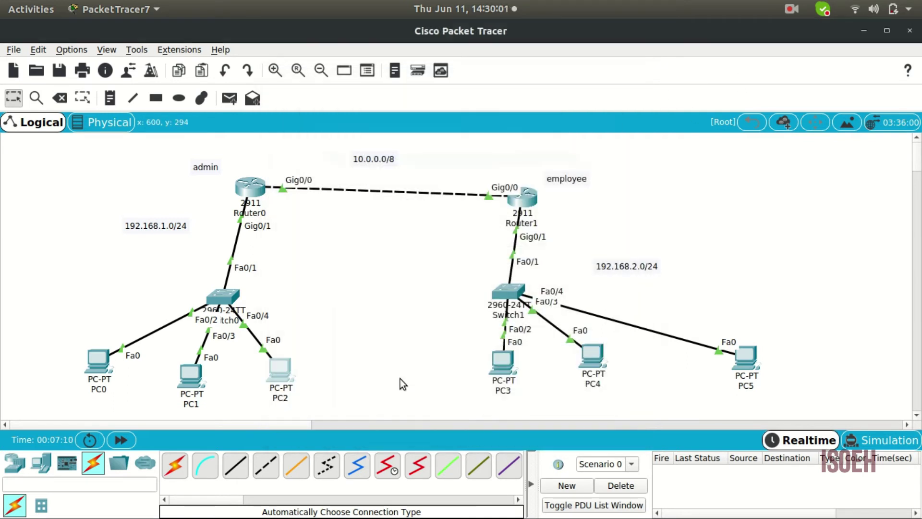
pyautogui.click(503, 359)
pyautogui.click(395, 111)
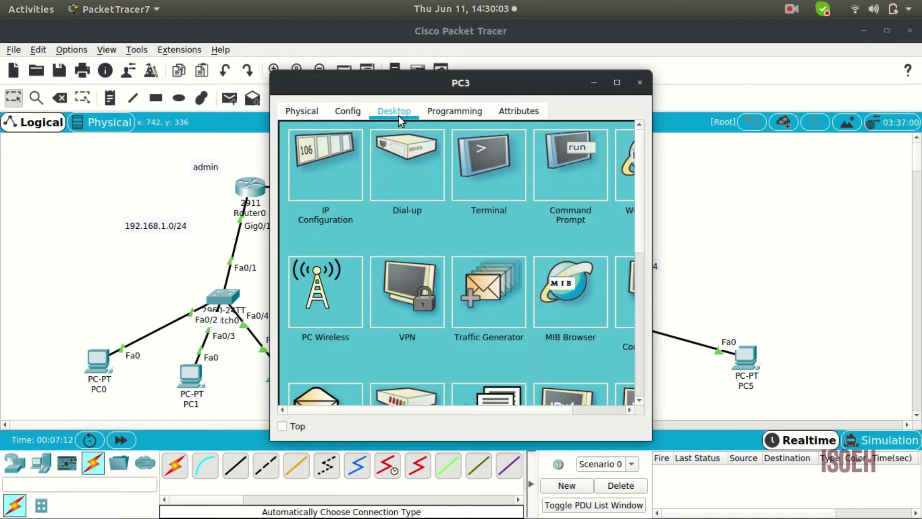
pyautogui.click(325, 185)
pyautogui.click(401, 213)
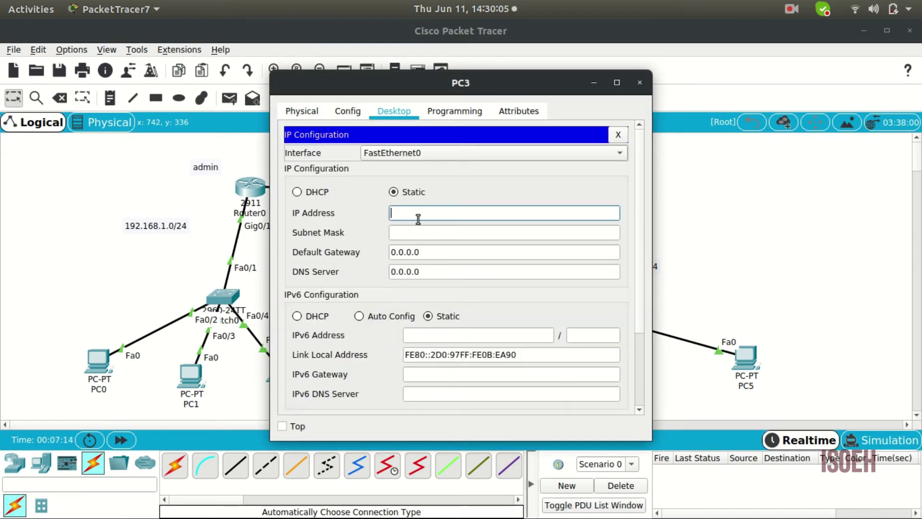
pyautogui.write('192.168.2.2')
pyautogui.press('Tab')
pyautogui.press('Tab')
pyautogui.write('192.168.2.1')
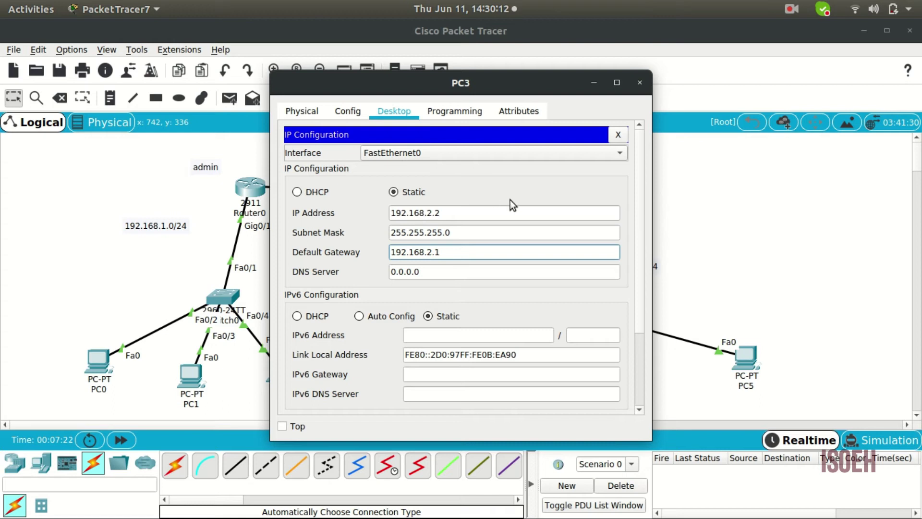
pyautogui.press('Return')
pyautogui.hotkey('ctrl', 'c')
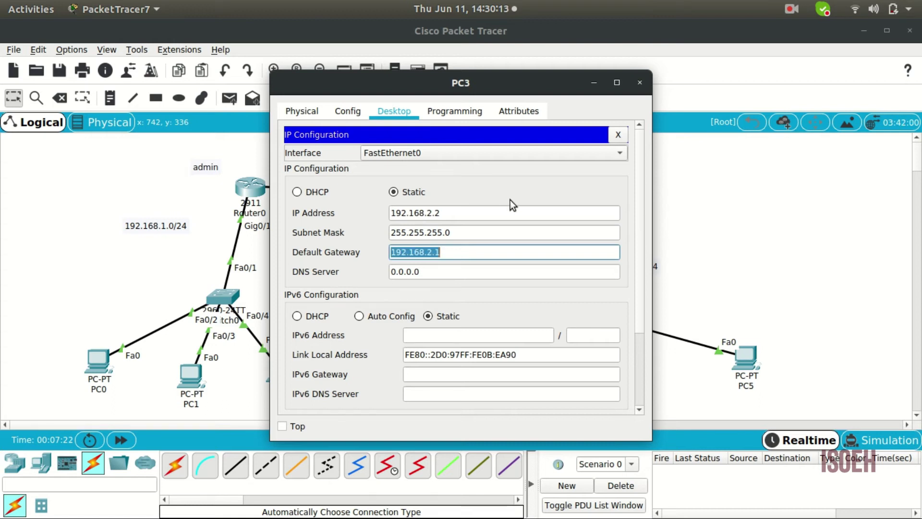
pyautogui.click(637, 89)
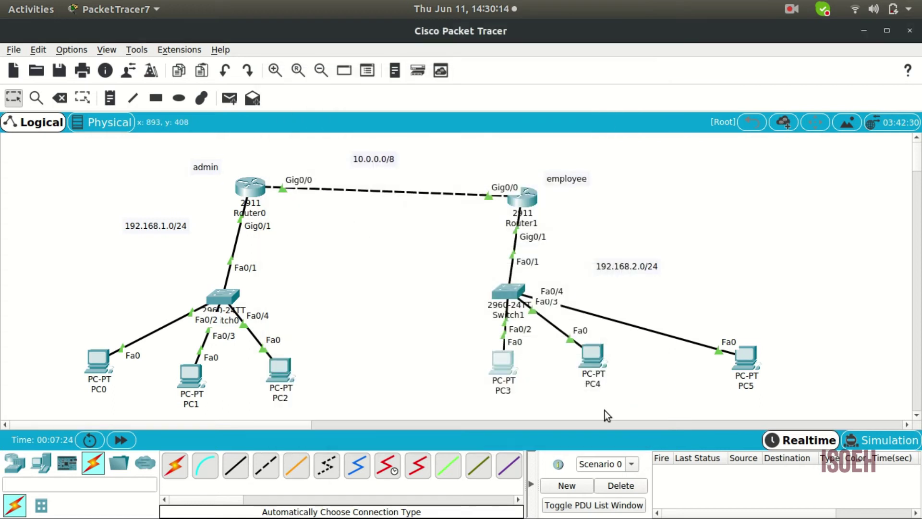
# Step: Give PC4 IP 192.168.2.3, mask 255.255.255.0, gateway 192.168.2.1
pyautogui.click(595, 354)
pyautogui.click(392, 113)
pyautogui.click(329, 160)
pyautogui.click(411, 213)
pyautogui.write('192.168.2.1')
pyautogui.press('BackSpace')
pyautogui.write('3')
pyautogui.click(430, 233)
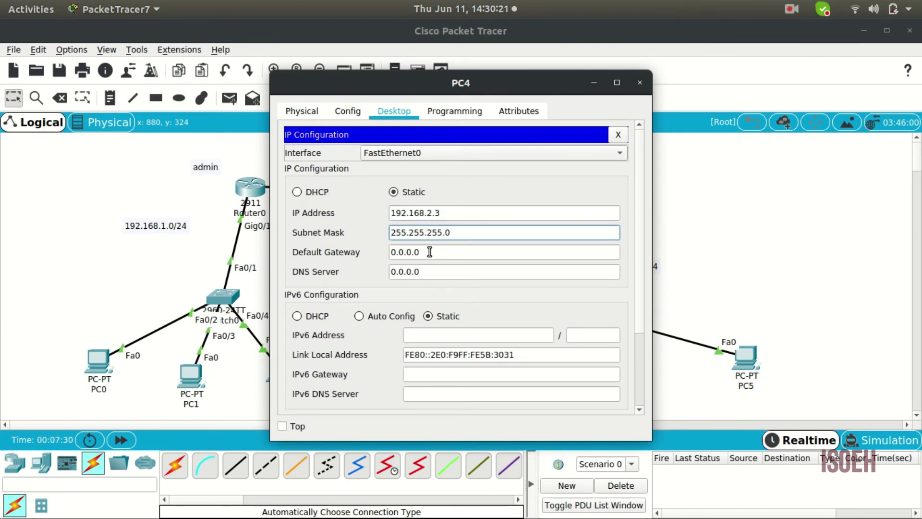
pyautogui.press('Tab')
pyautogui.write('192.168.2.1')
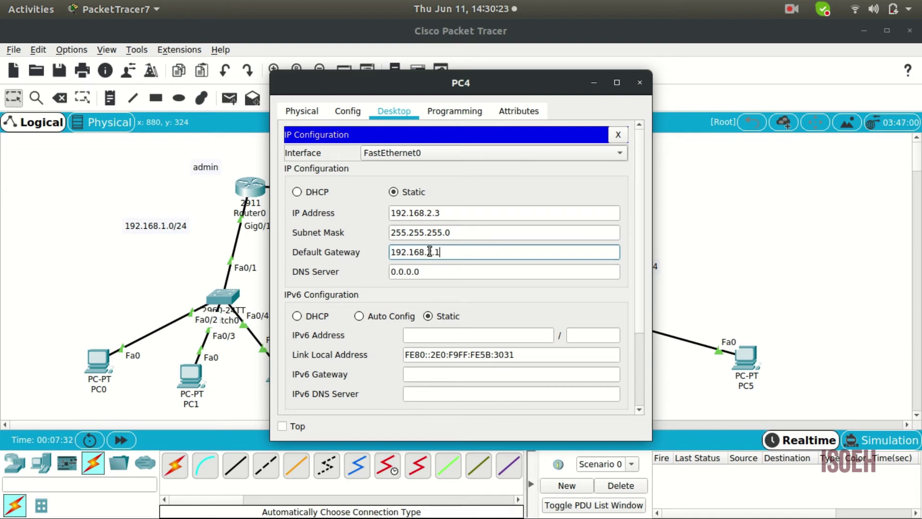
pyautogui.click(640, 82)
# Step: Give PC5 IP 192.168.2.4, mask 255.255.255.0, gateway 192.168.2.1
pyautogui.click(742, 357)
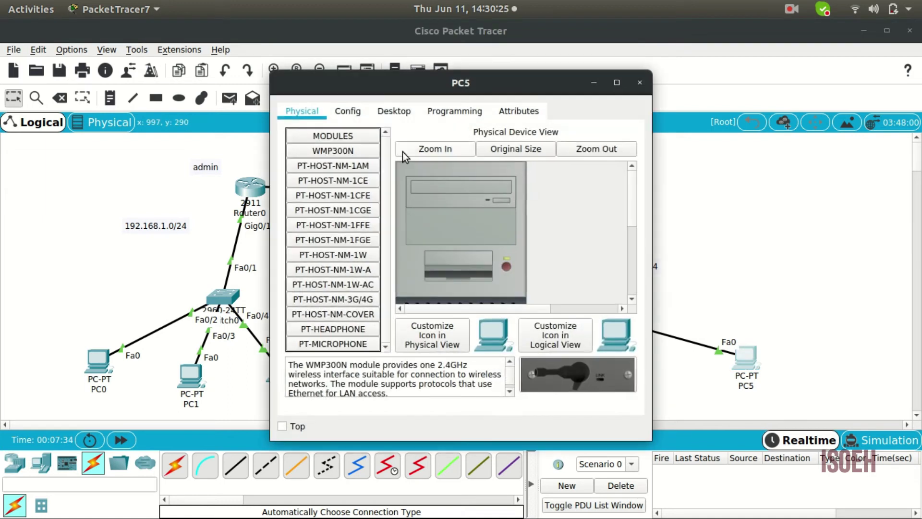
pyautogui.click(393, 113)
pyautogui.click(324, 190)
pyautogui.click(405, 212)
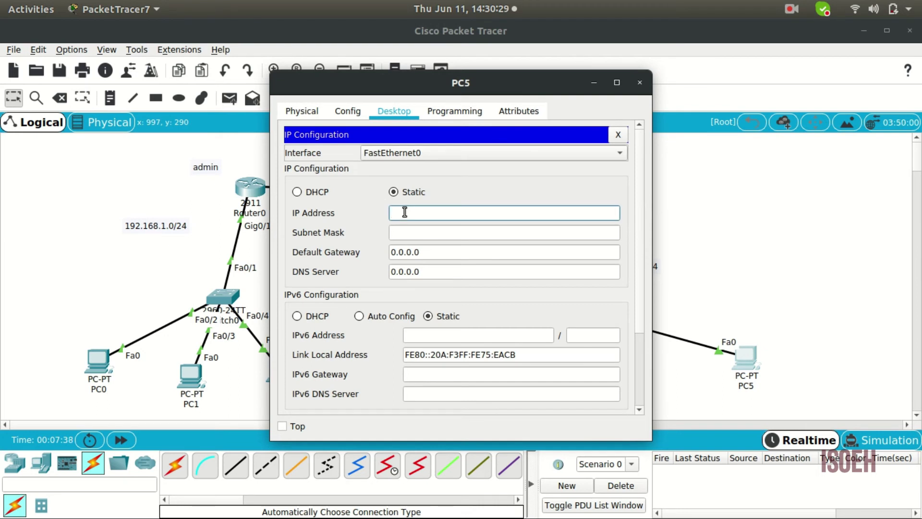
pyautogui.hotkey('ctrl', 'v')
pyautogui.press('BackSpace')
pyautogui.write('4')
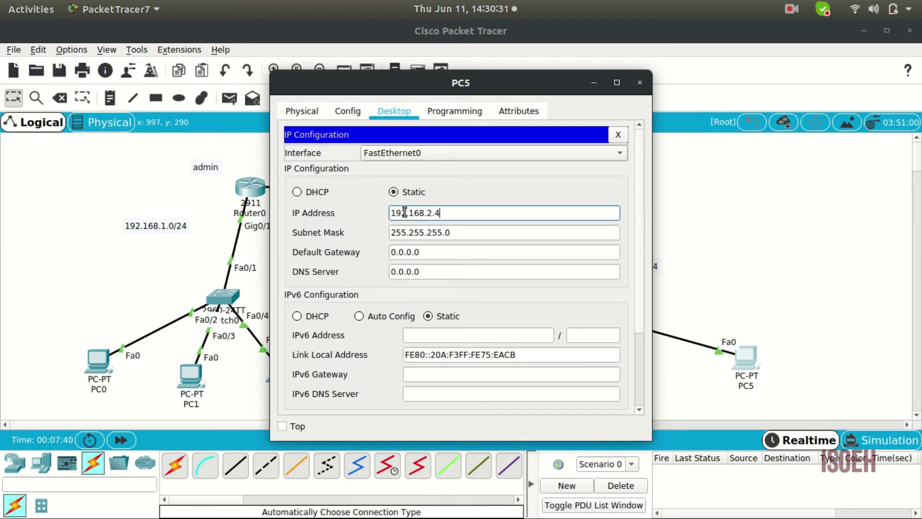
pyautogui.press('Tab')
pyautogui.press('Tab')
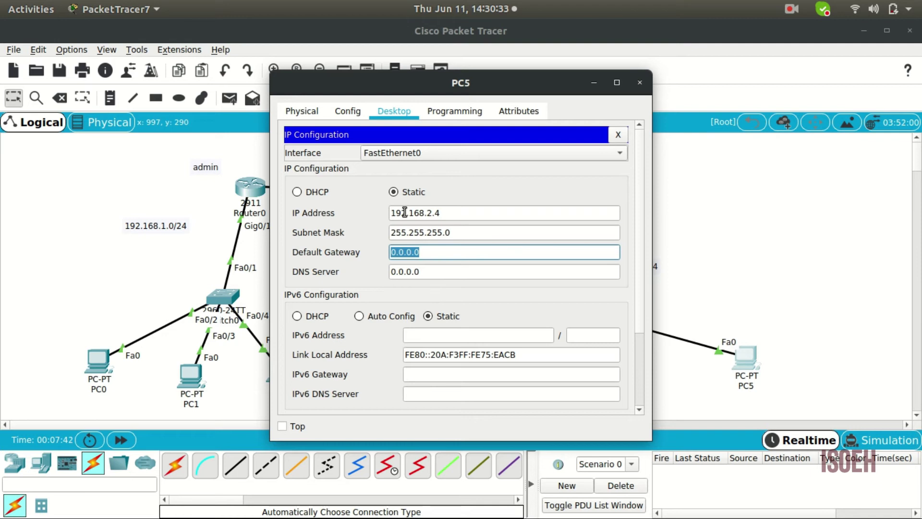
pyautogui.hotkey('ctrl', 'v')
pyautogui.click(639, 83)
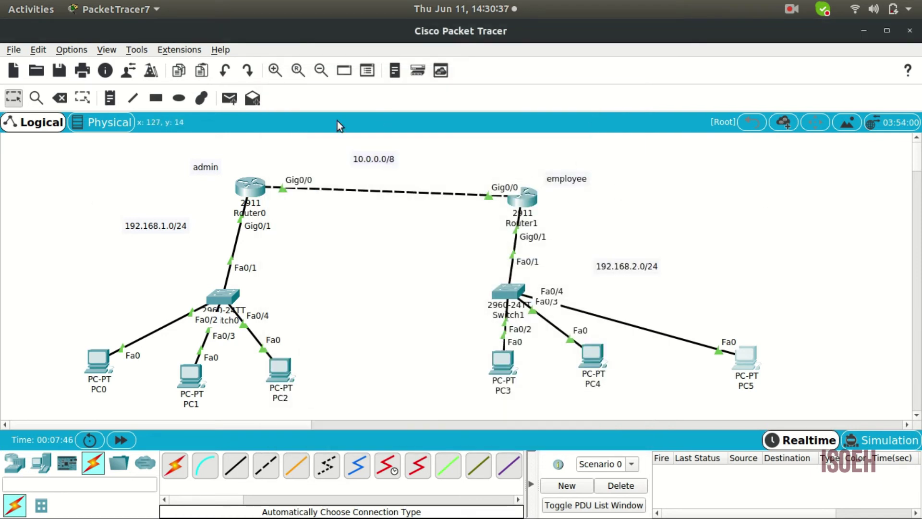
# Step: Add trial simple PDUs from PC0 to PC5 and PC4, then delete them all
pyautogui.click(229, 98)
pyautogui.click(98, 363)
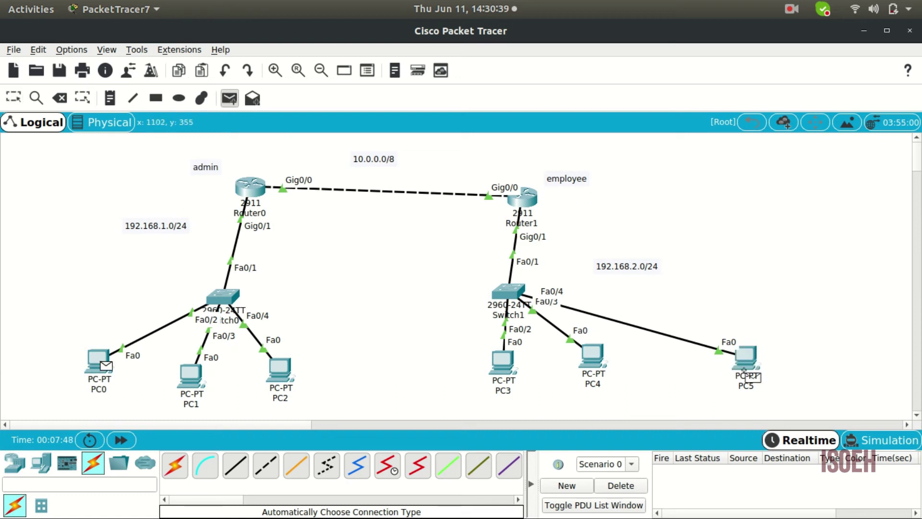
pyautogui.click(747, 363)
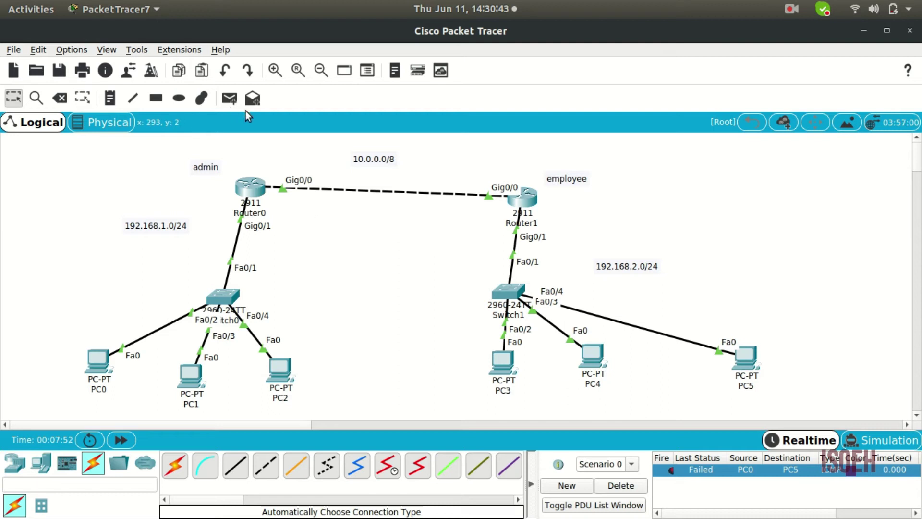
pyautogui.click(230, 98)
pyautogui.click(99, 363)
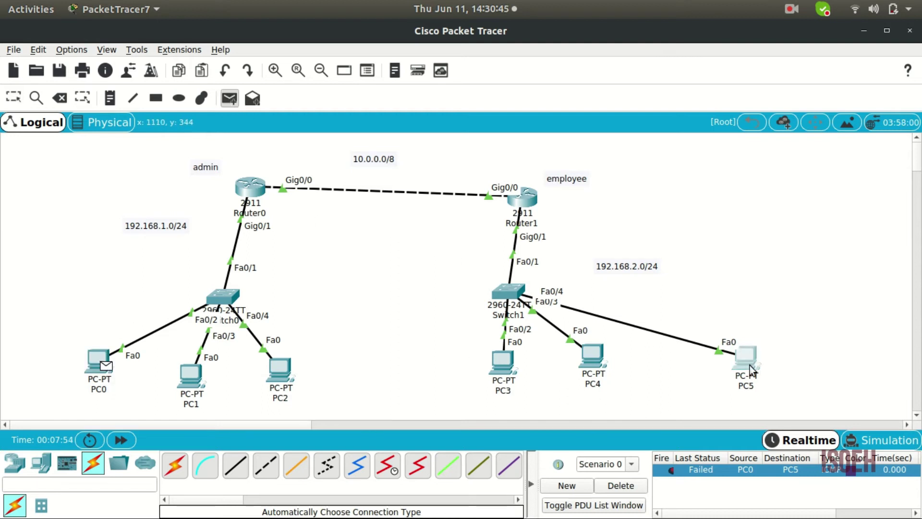
pyautogui.click(748, 363)
pyautogui.click(230, 98)
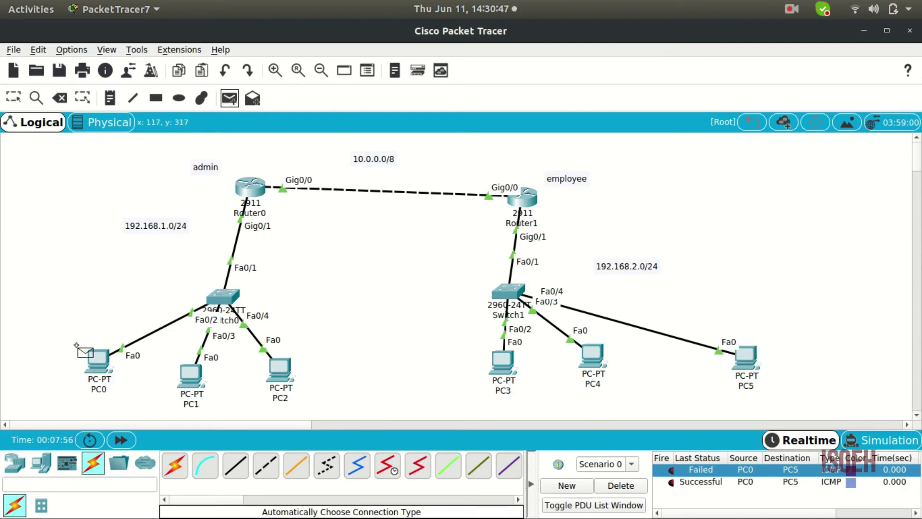
pyautogui.click(102, 364)
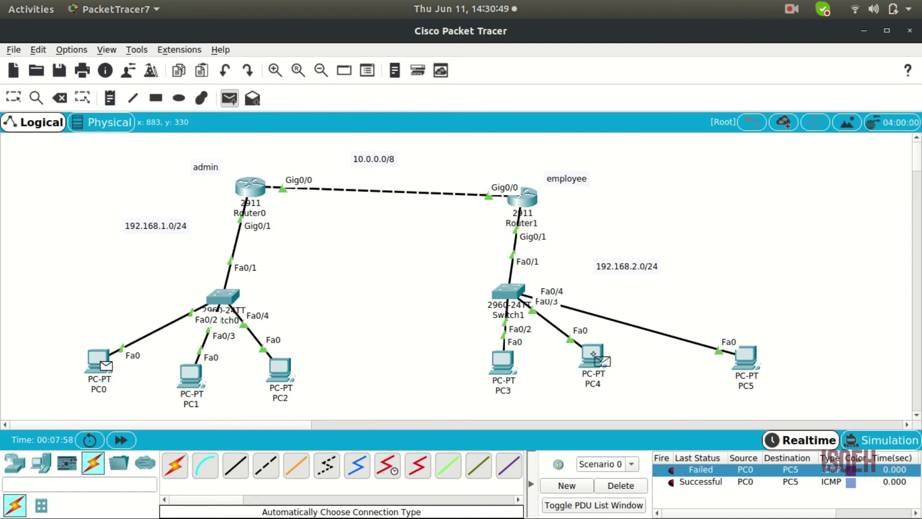
pyautogui.click(599, 360)
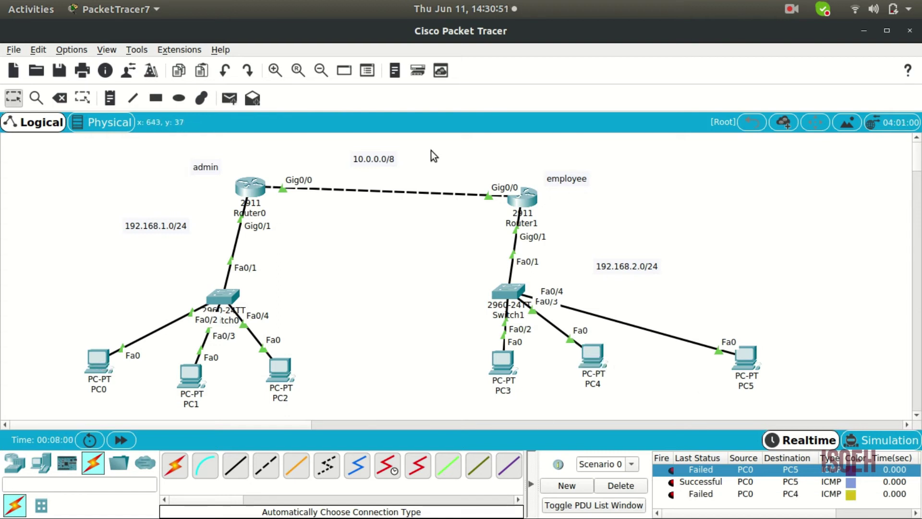
pyautogui.click(230, 98)
pyautogui.click(100, 363)
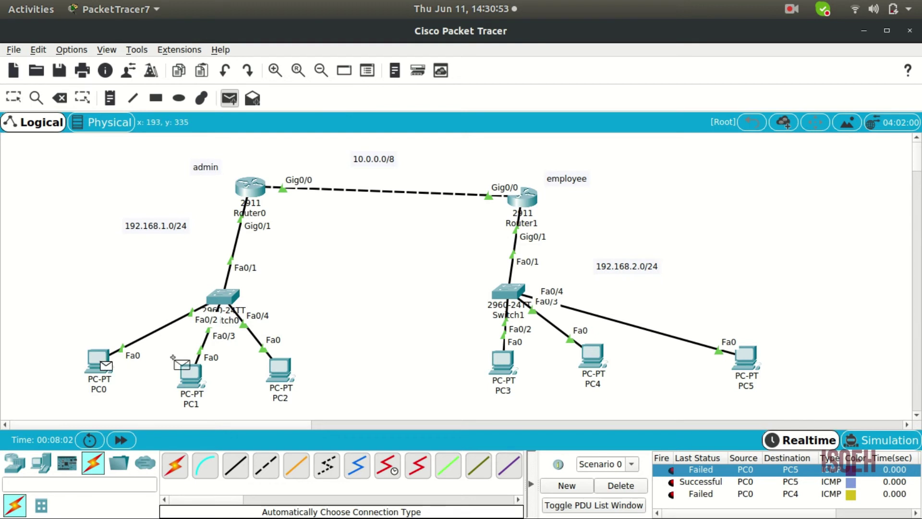
pyautogui.click(593, 347)
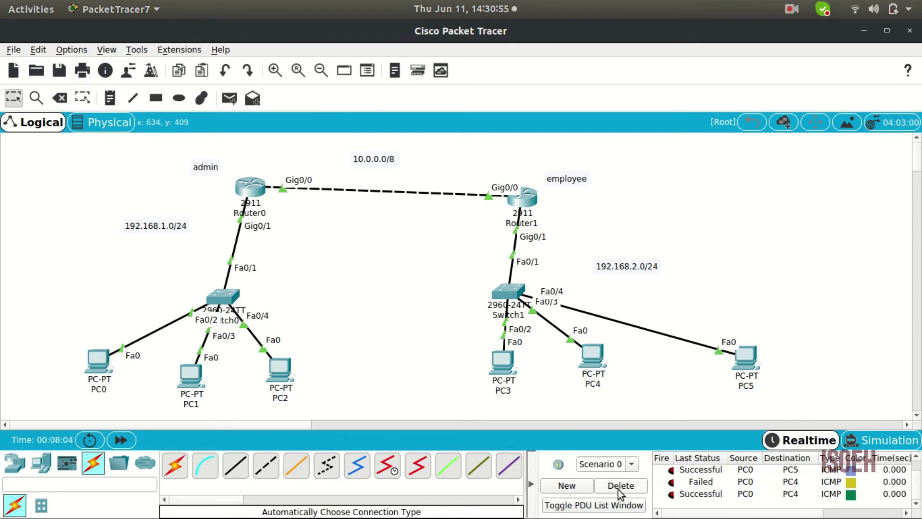
pyautogui.click(619, 486)
# Step: Ping PC0 from PC4 and from PC5, both succeeding, then bring up Router0's CLI
pyautogui.click(230, 99)
pyautogui.click(591, 358)
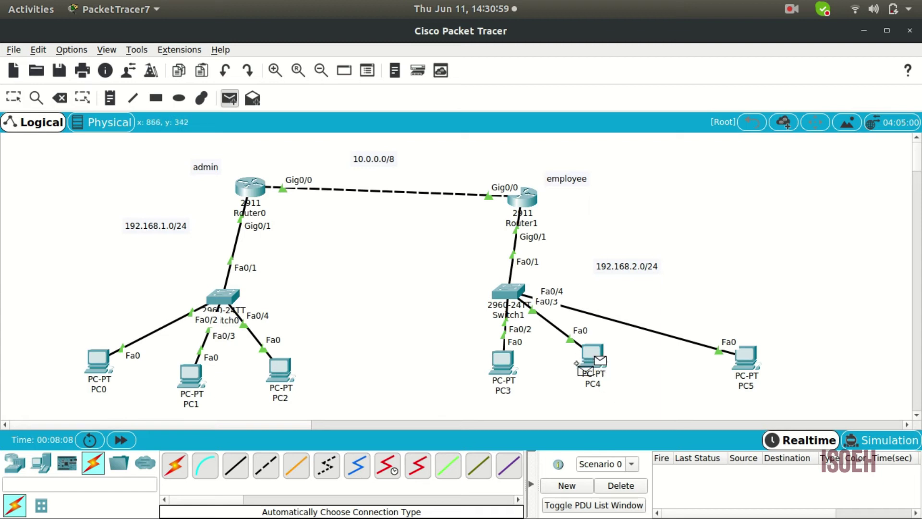
pyautogui.click(99, 361)
pyautogui.click(229, 98)
pyautogui.click(746, 355)
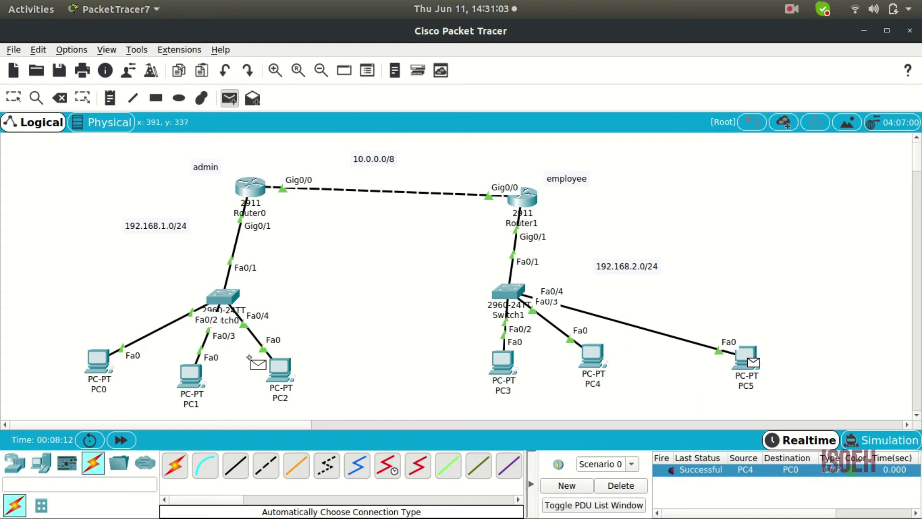
pyautogui.click(98, 361)
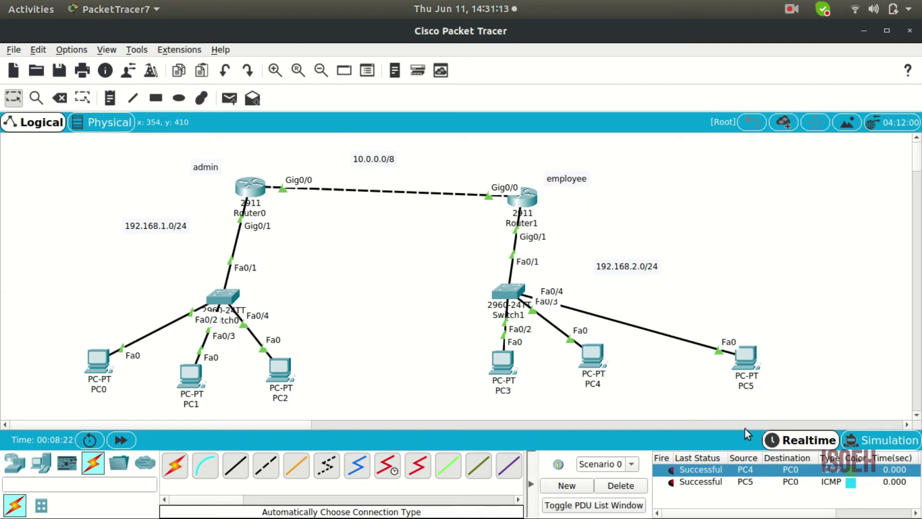
pyautogui.click(243, 190)
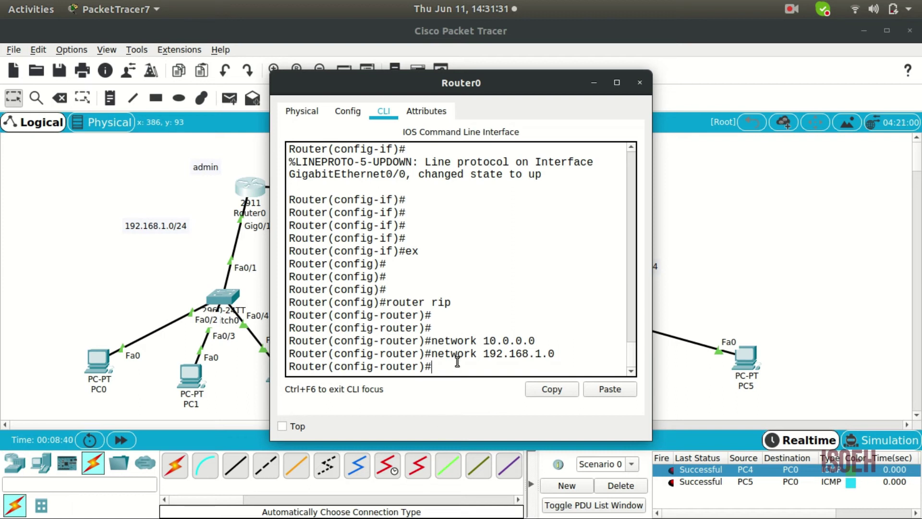
# Step: Exit Router0's RIP mode with 'ex' and begin typing 'access-list 1'
pyautogui.write('ex')
pyautogui.press('Return')
pyautogui.press('Return')
pyautogui.press('Return')
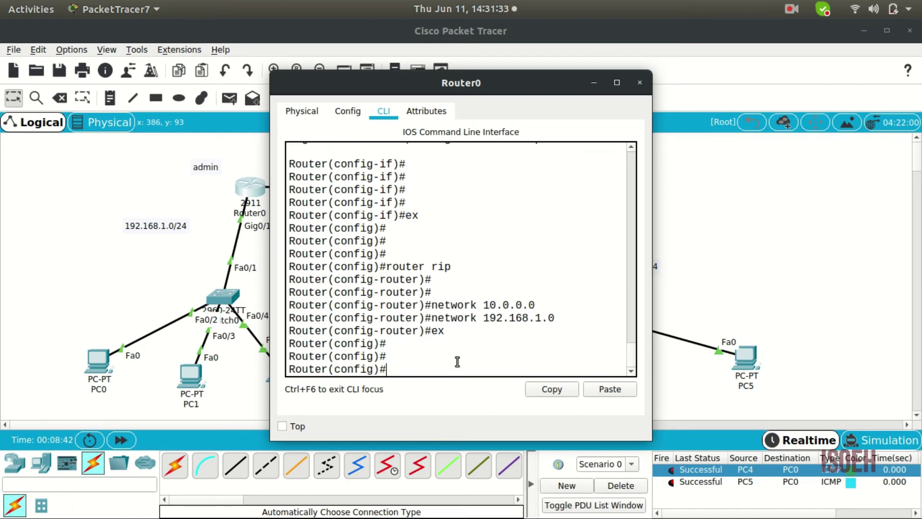
pyautogui.write('access-list 1')
# Step: Check the access-list number ranges and add 'access-list 1 deny 192.168.2.0 0.0.0.255'
pyautogui.press('BackSpace')
pyautogui.write('?')
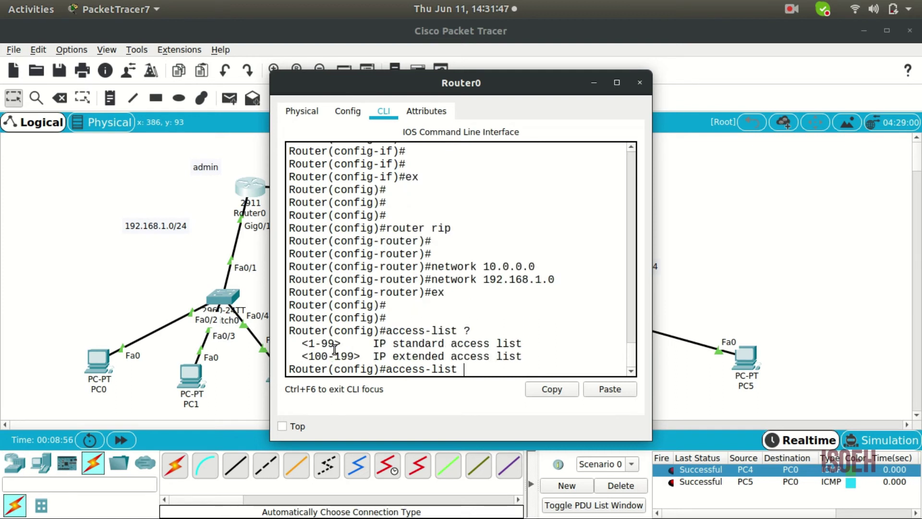
pyautogui.moveTo(308, 343); pyautogui.dragTo(335, 343)
pyautogui.click(469, 372)
pyautogui.write('1')
pyautogui.write('deny')
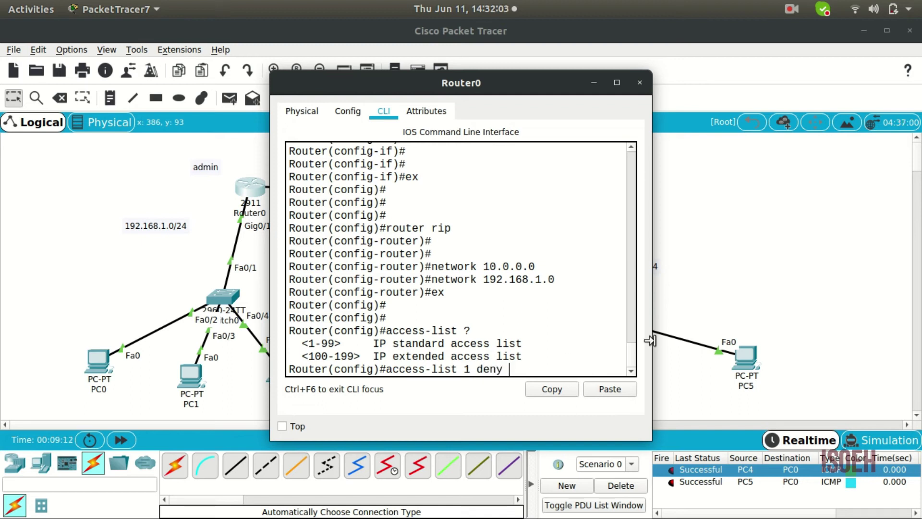
pyautogui.write(' 192.168.2.0 0.0.0.255')
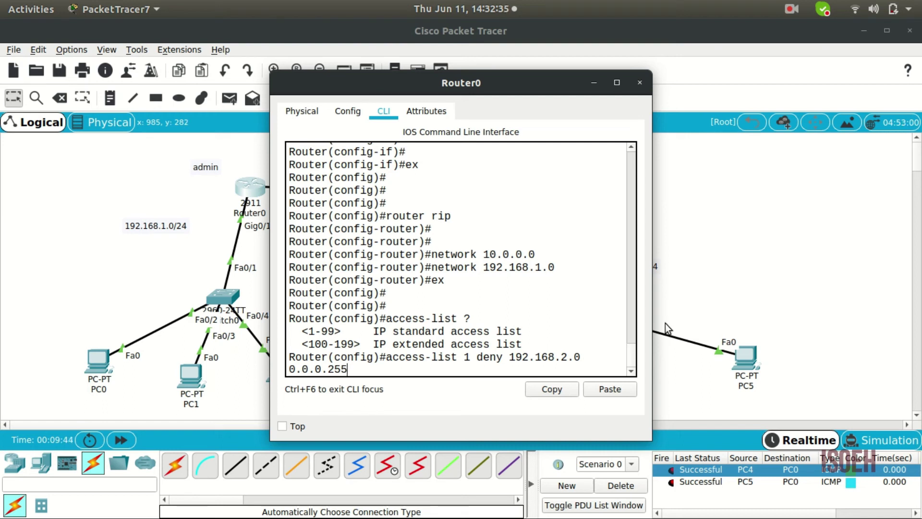
pyautogui.press('Return')
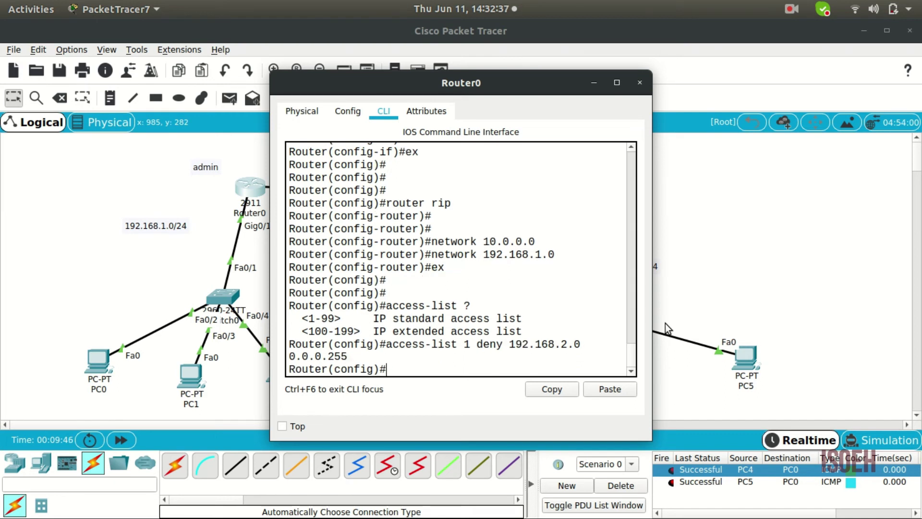
# Step: Add 'access-list 1 permit any' to allow all other traffic
pyautogui.write('access-li')
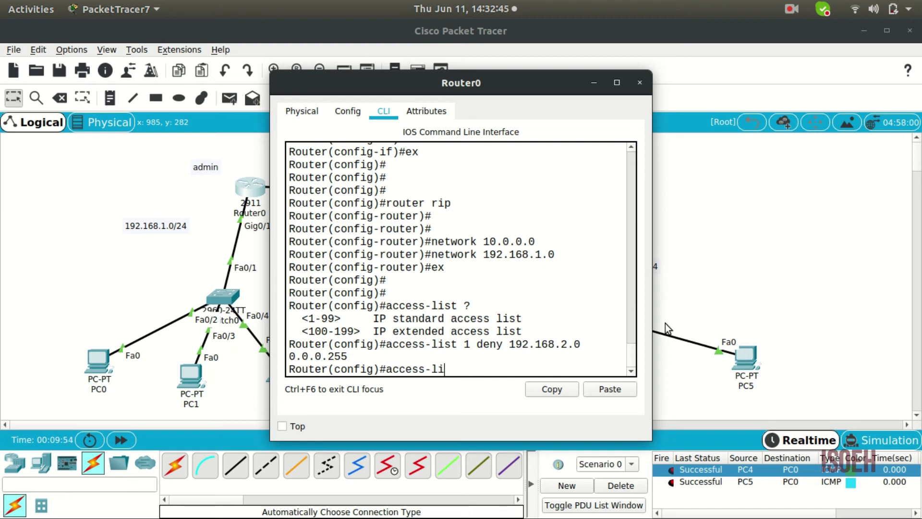
pyautogui.write('st 1 permit any')
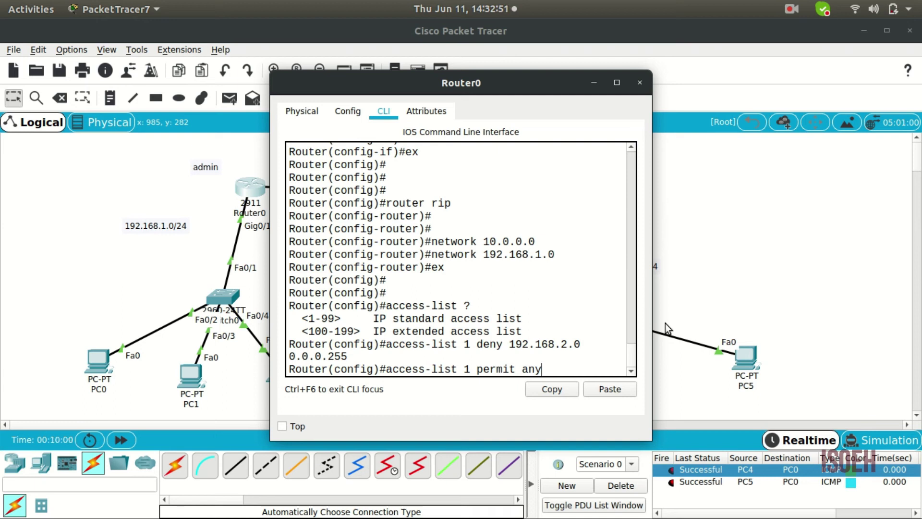
pyautogui.press('Return')
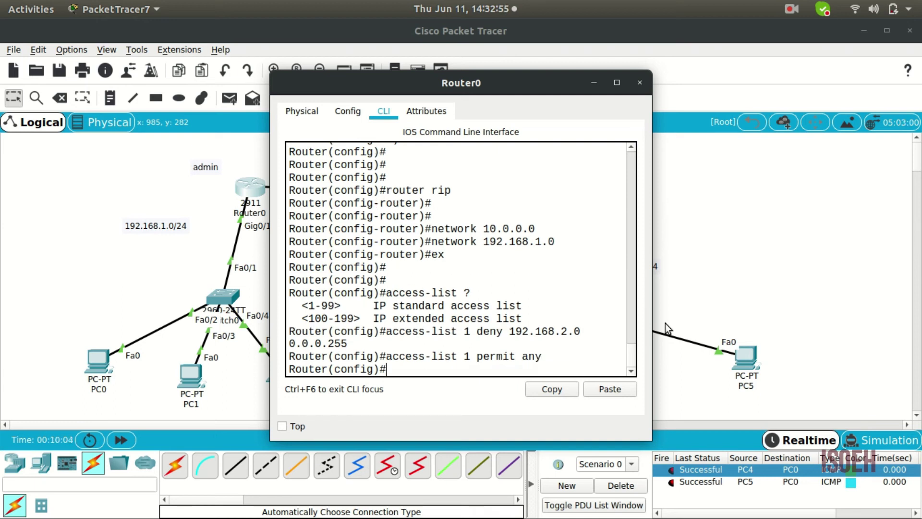
# Step: Enter Router0's interface g0/1 and apply 'ip access-group 1 out'
pyautogui.write('int')
pyautogui.moveTo(432, 85); pyautogui.dragTo(587, 113)
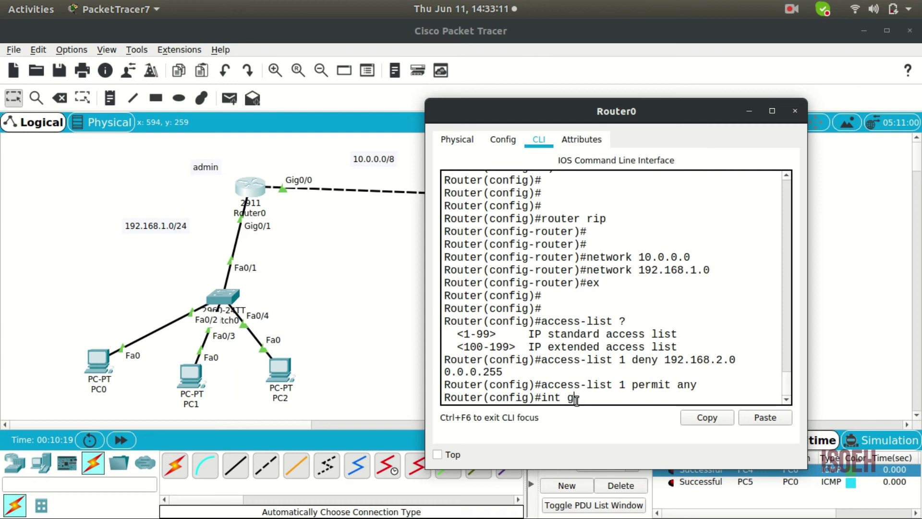
pyautogui.write('1')
pyautogui.press('Return')
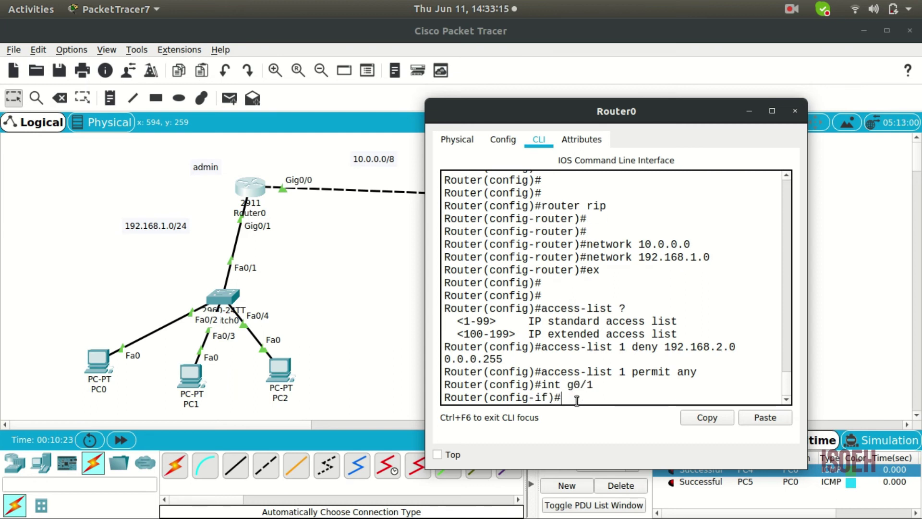
pyautogui.write('ip acc')
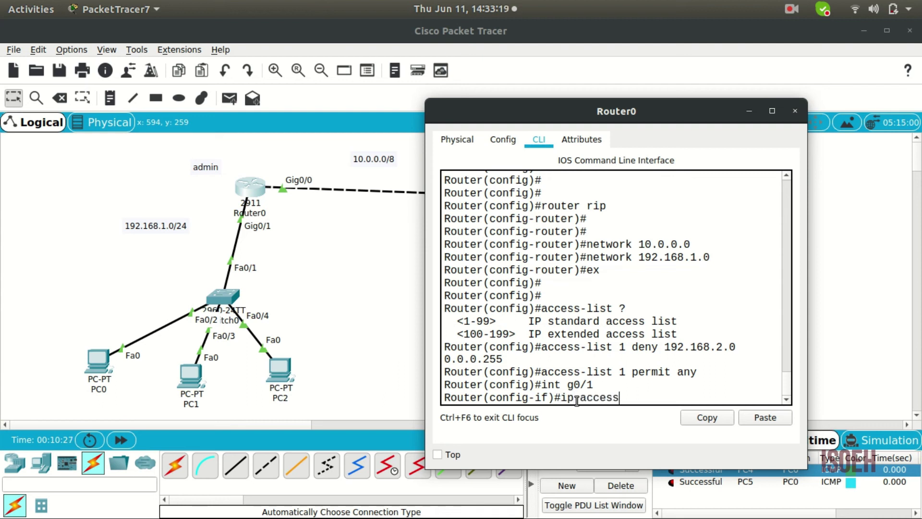
pyautogui.write('ess')
pyautogui.press('Tab')
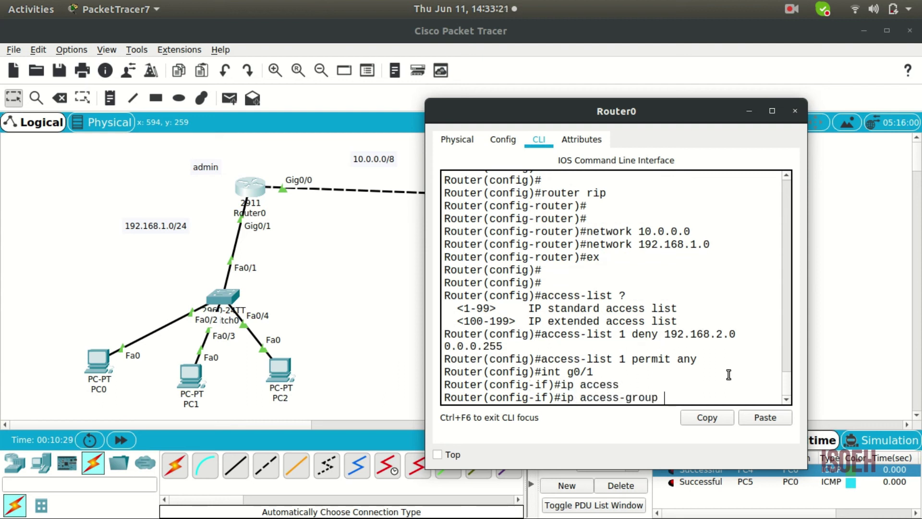
pyautogui.moveTo(627, 386); pyautogui.dragTo(657, 402)
pyautogui.write('1 out')
pyautogui.press('Return')
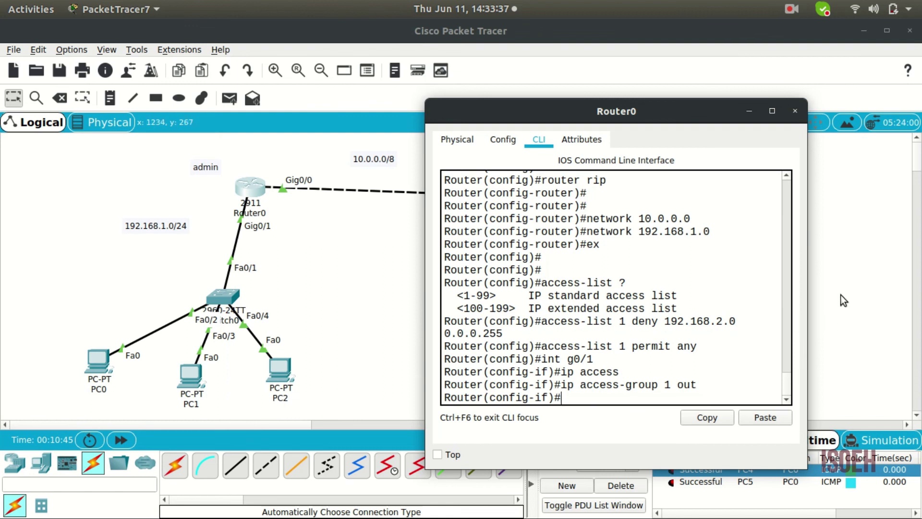
# Step: Close the Router0 console, send a simple ping from PC4 to PC0, and clear earlier results
pyautogui.click(794, 111)
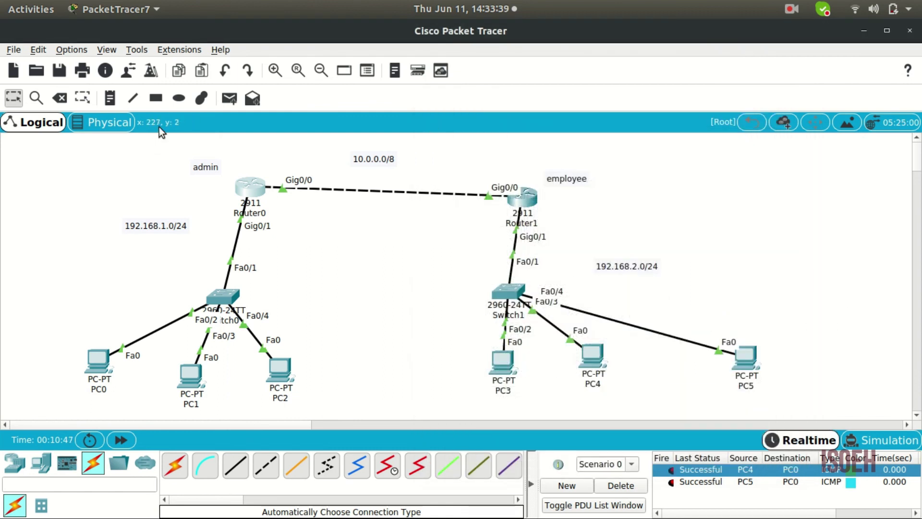
pyautogui.click(229, 99)
pyautogui.click(592, 354)
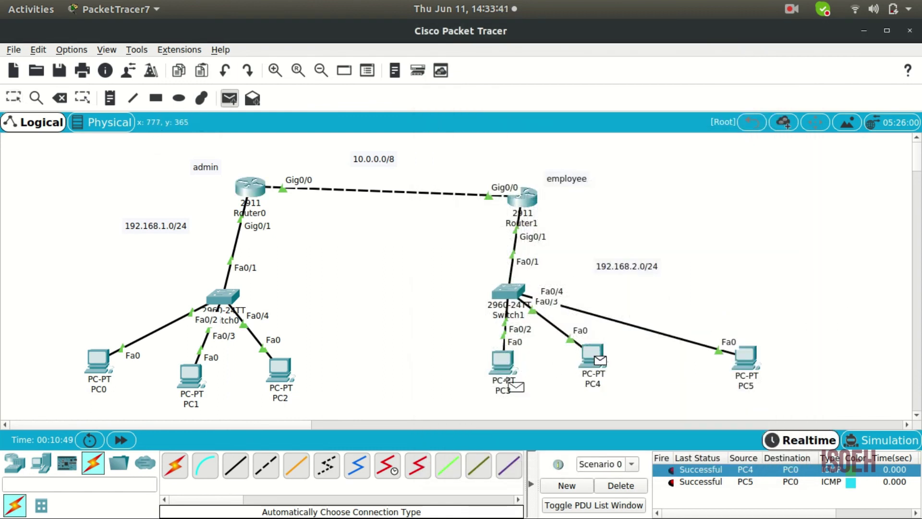
pyautogui.click(91, 358)
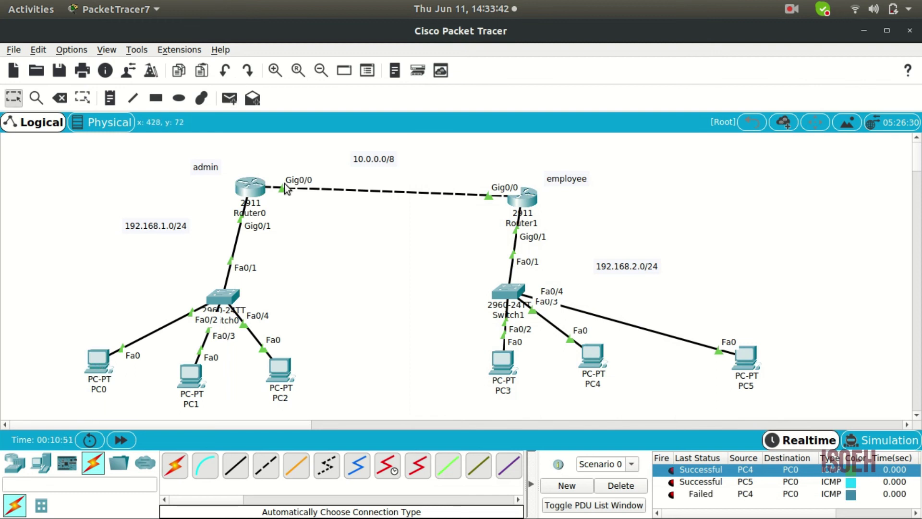
pyautogui.click(633, 484)
# Step: Send two more simple ping PDUs from PC4 to PC0
pyautogui.click(229, 99)
pyautogui.click(592, 358)
pyautogui.click(98, 362)
pyautogui.click(229, 98)
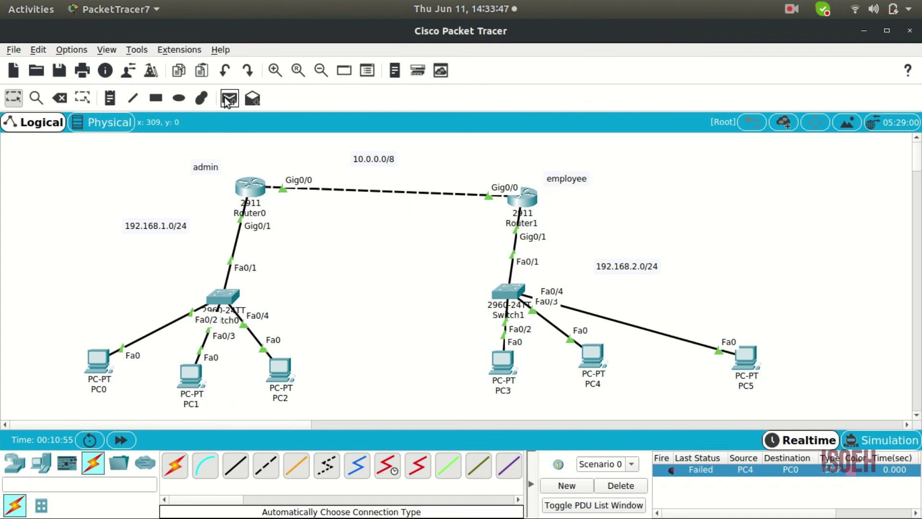
pyautogui.click(596, 359)
pyautogui.click(106, 367)
# Step: Send two simple pings from PC5 to PC0, then switch to Simulation mode
pyautogui.click(229, 99)
pyautogui.click(749, 361)
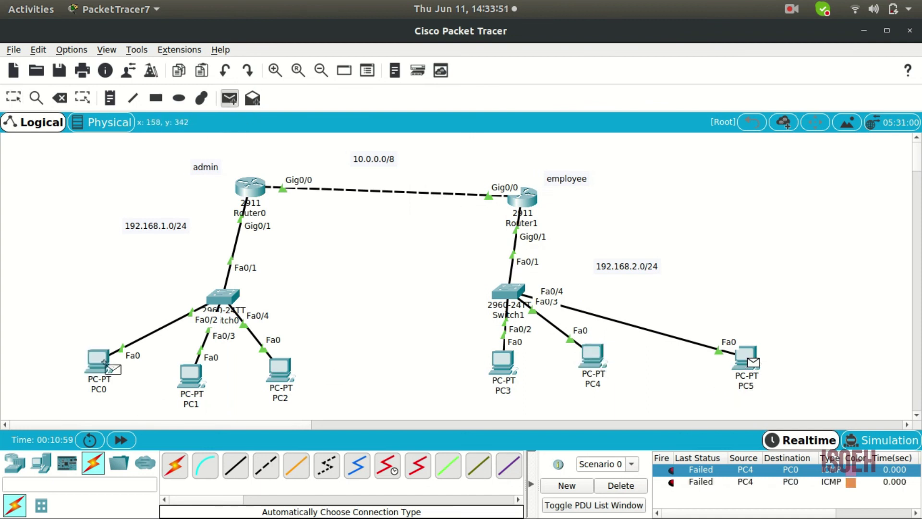
pyautogui.click(101, 364)
pyautogui.click(230, 100)
pyautogui.click(747, 362)
pyautogui.click(99, 365)
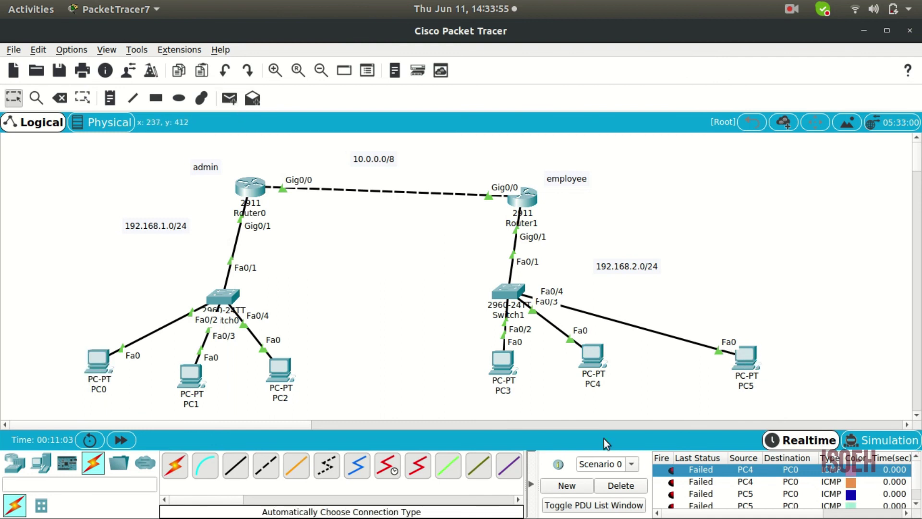
pyautogui.click(906, 438)
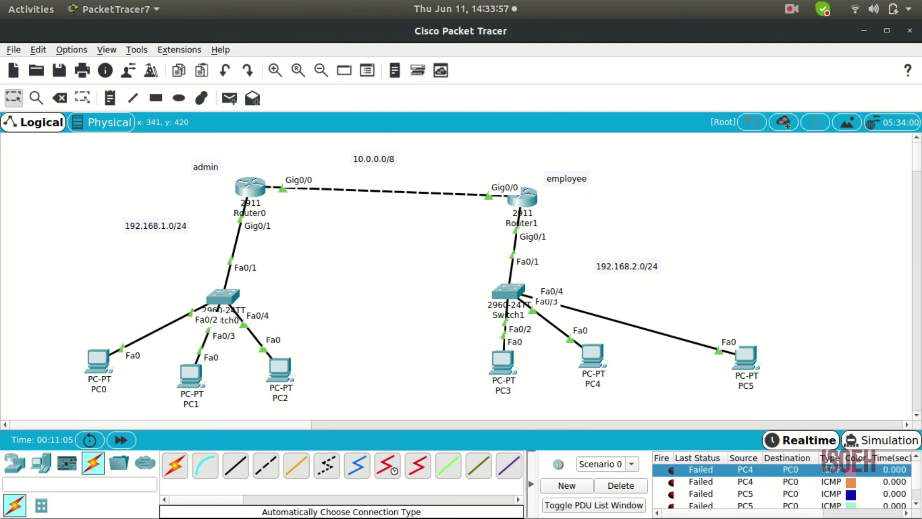
pyautogui.hscroll(5, 84, 424)
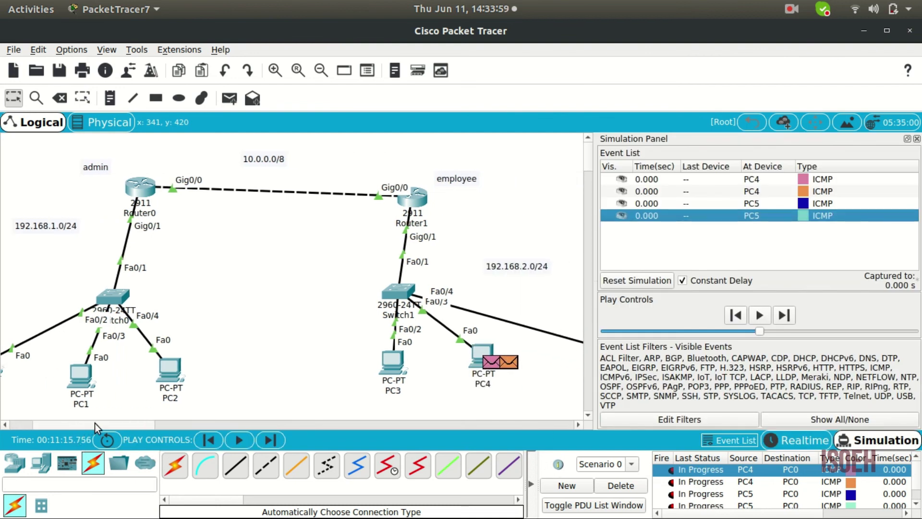
# Step: Clear all PDUs, ping PC4 from PC0, and play the simulation until the reply drops
pyautogui.click(624, 485)
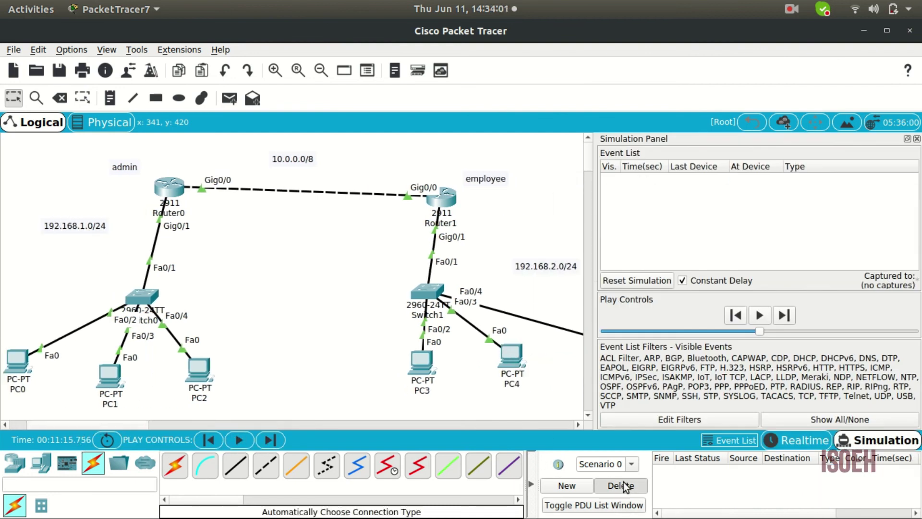
pyautogui.click(229, 98)
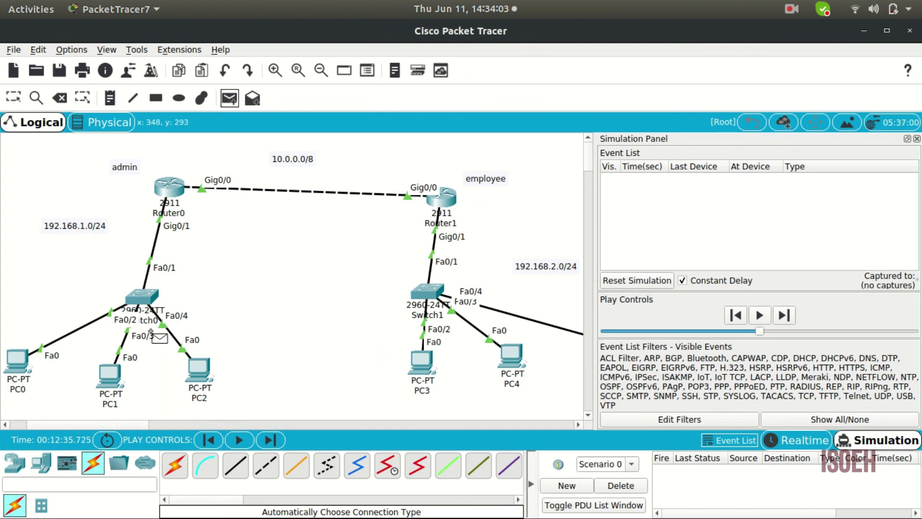
pyautogui.click(23, 358)
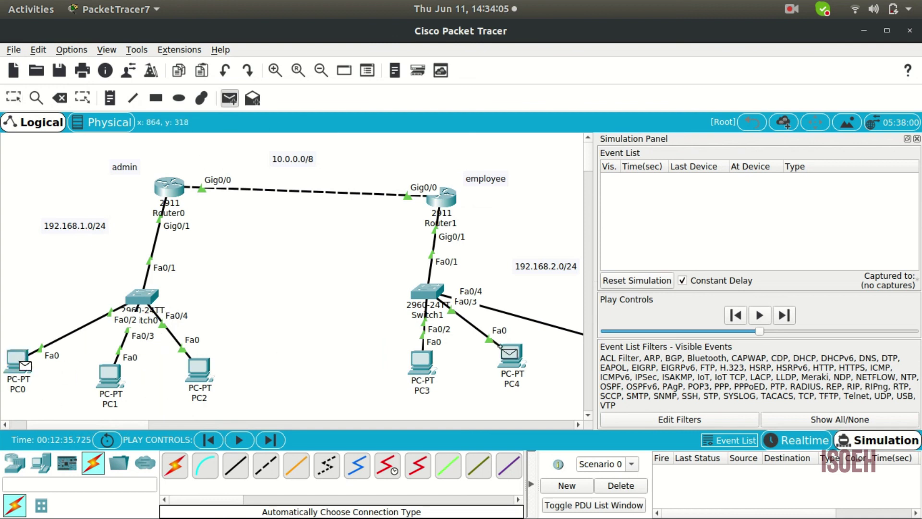
pyautogui.click(509, 354)
pyautogui.click(753, 321)
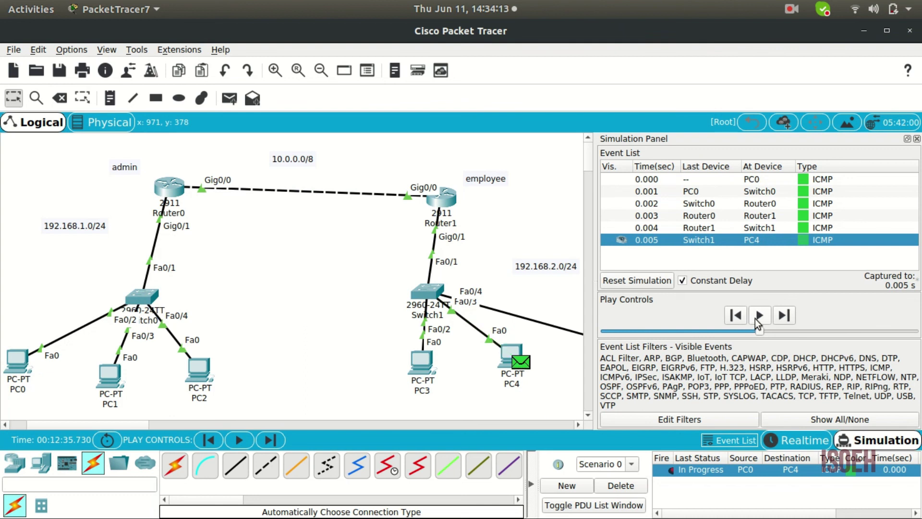
pyautogui.click(754, 318)
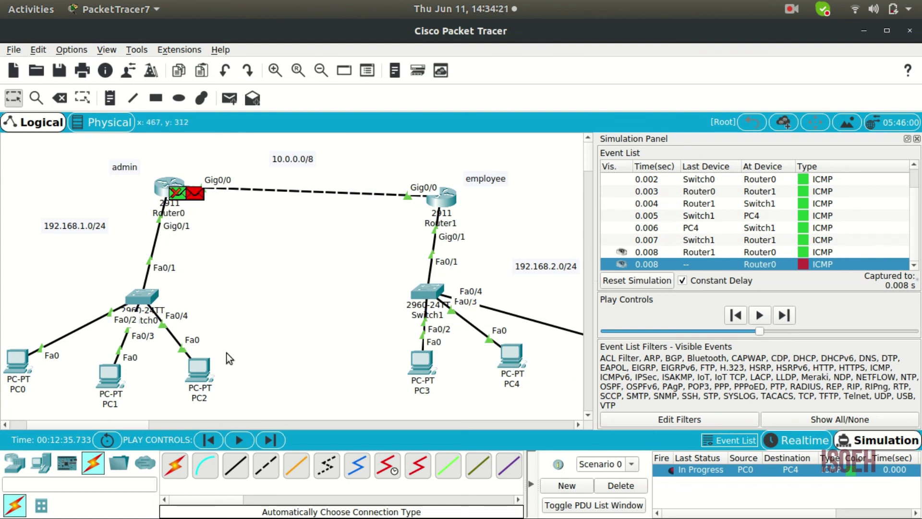
pyautogui.click(755, 318)
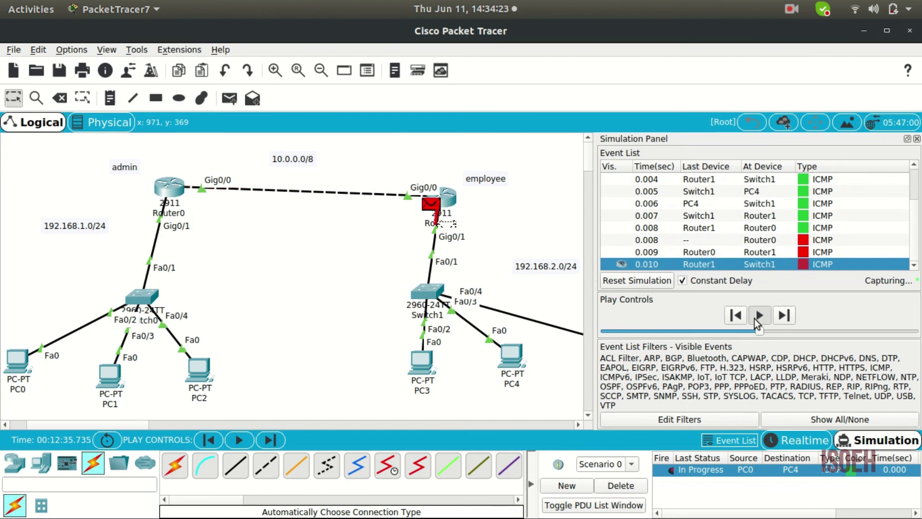
# Step: Clear the scenario, ping PC1 from PC4, and play until Router0 blocks it
pyautogui.click(627, 484)
pyautogui.click(226, 99)
pyautogui.click(511, 359)
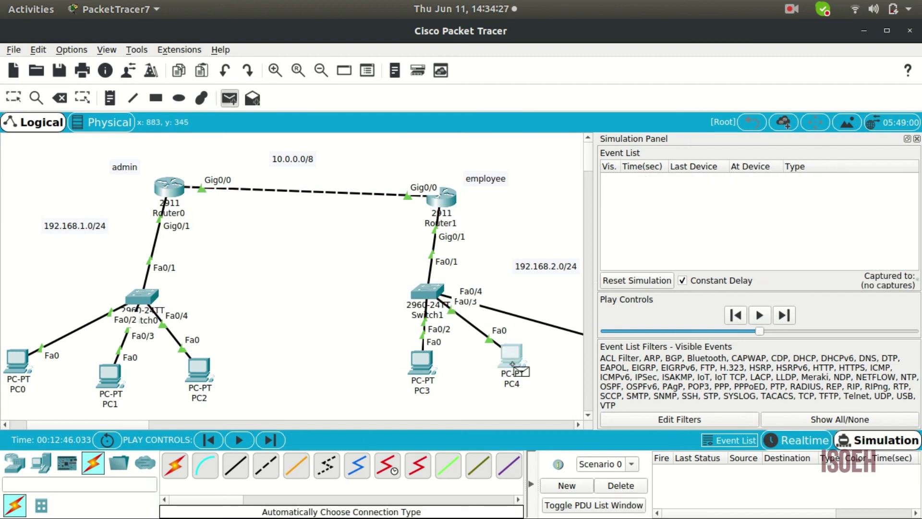
pyautogui.click(111, 385)
pyautogui.click(758, 318)
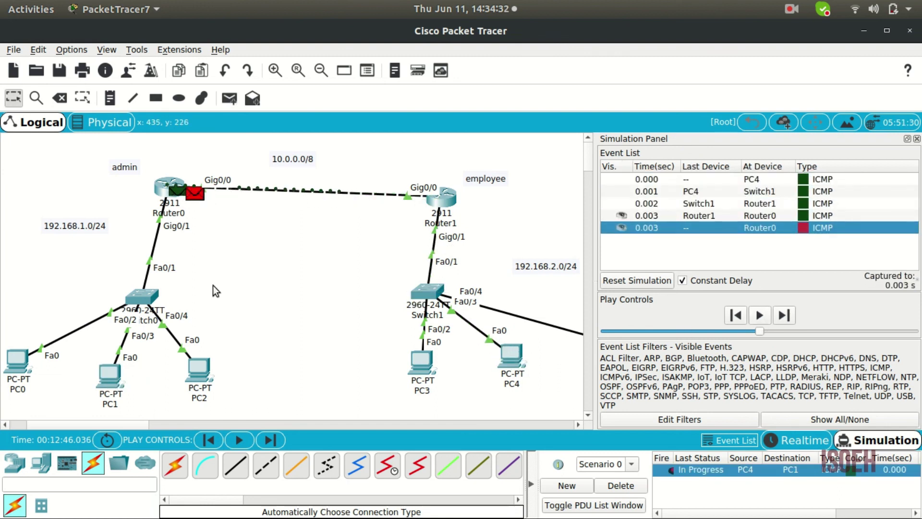
pyautogui.click(754, 317)
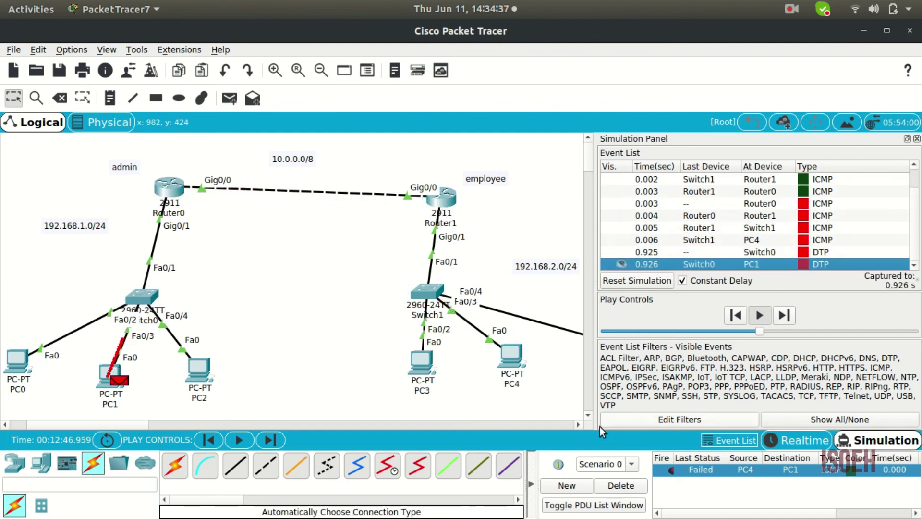
# Step: Return to Realtime mode with the full topology shown and the PC4-to-PC1 ping still Failed
pyautogui.click(776, 445)
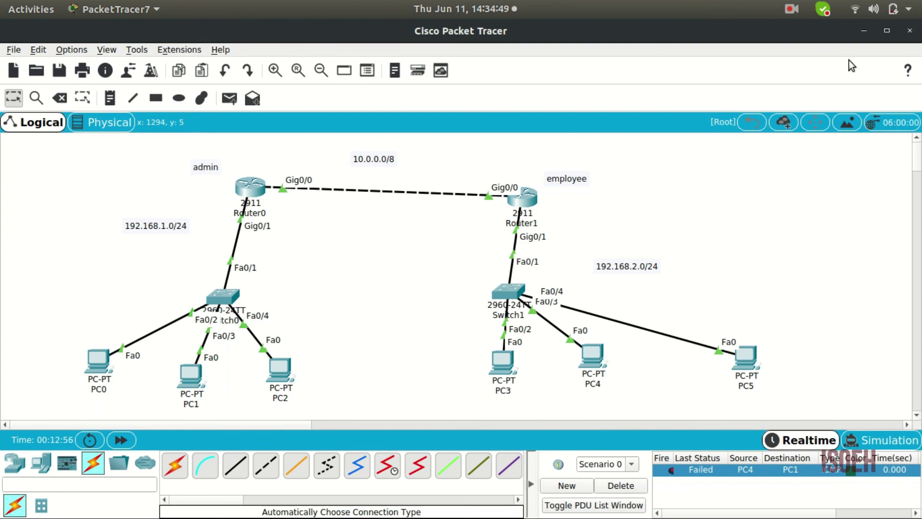
pyautogui.click(798, 9)
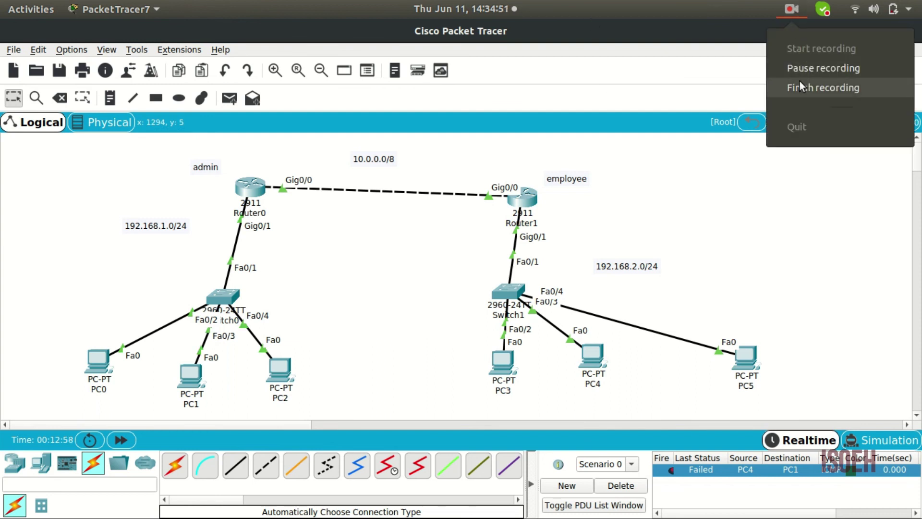
pyautogui.click(795, 86)
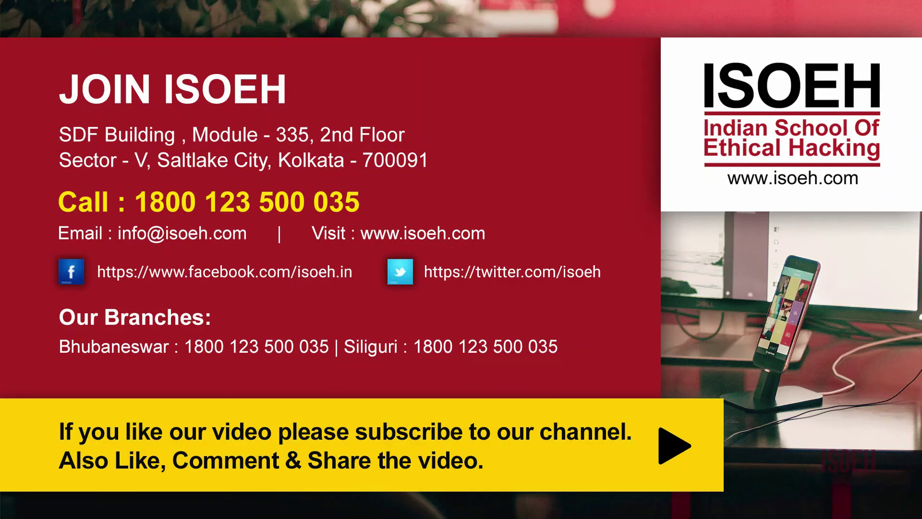